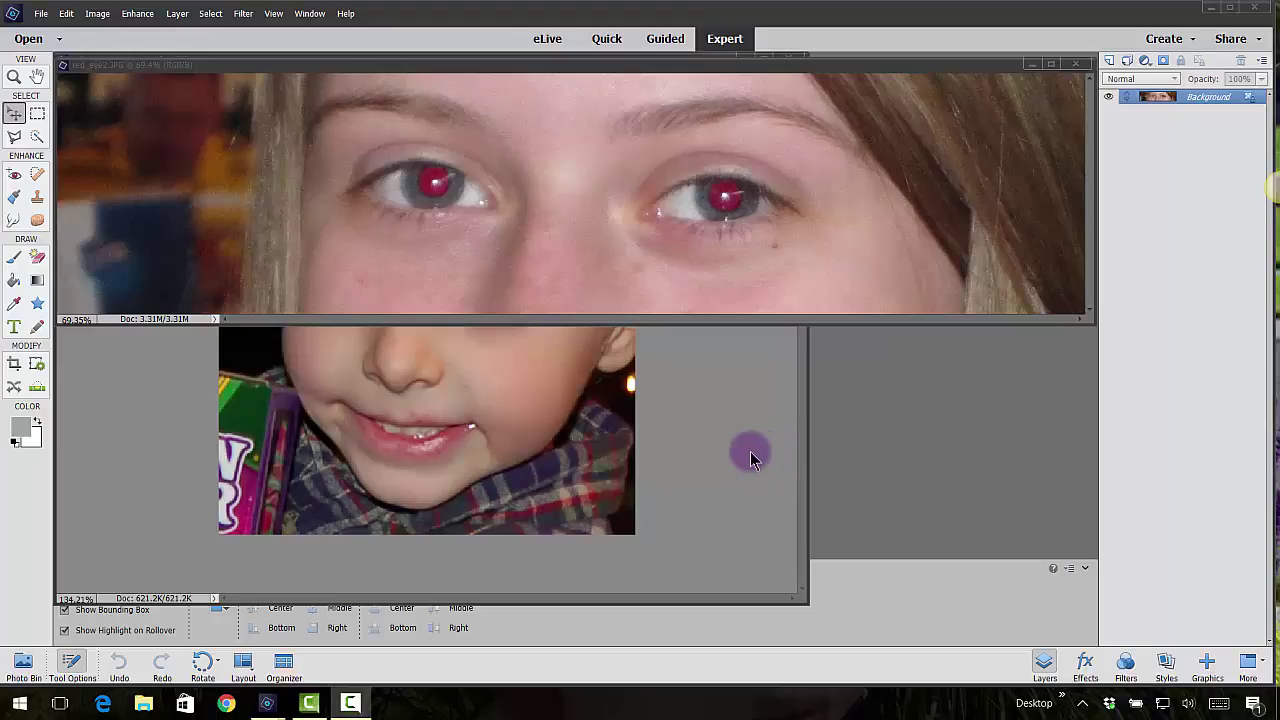
# Step: Arrange the two floating photo windows, repositioning red_eye2.JPG and shortening the red_eye1.jpg window so its lower edge clears the tool options
pyautogui.moveTo(592, 70); pyautogui.dragTo(630, 340)
pyautogui.click(496, 294)
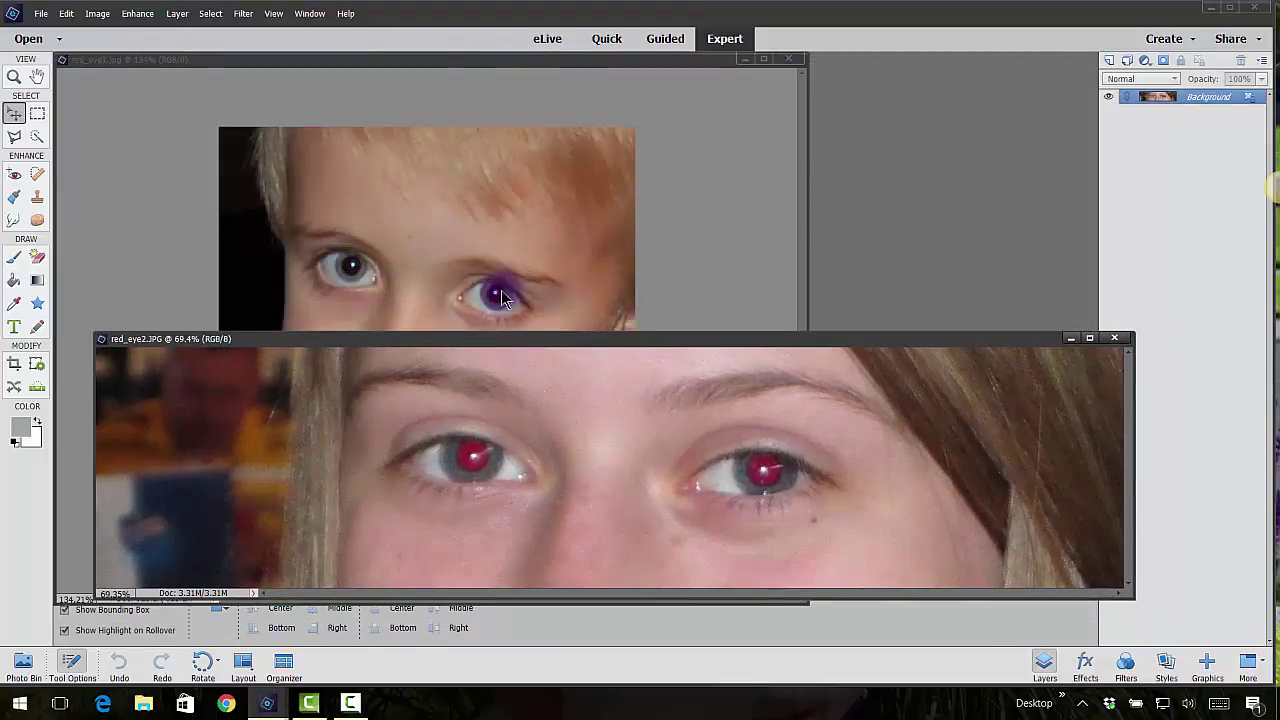
pyautogui.click(722, 512)
pyautogui.moveTo(760, 345); pyautogui.dragTo(752, 145)
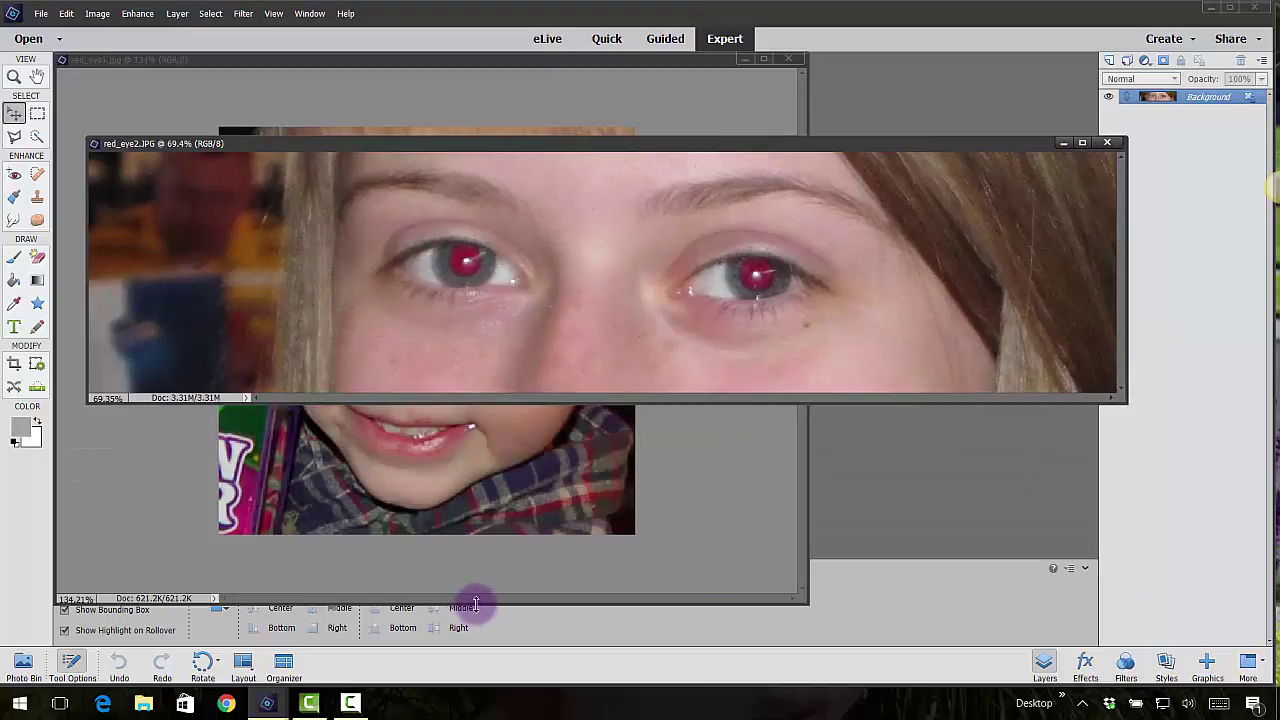
pyautogui.moveTo(476, 604); pyautogui.dragTo(486, 529)
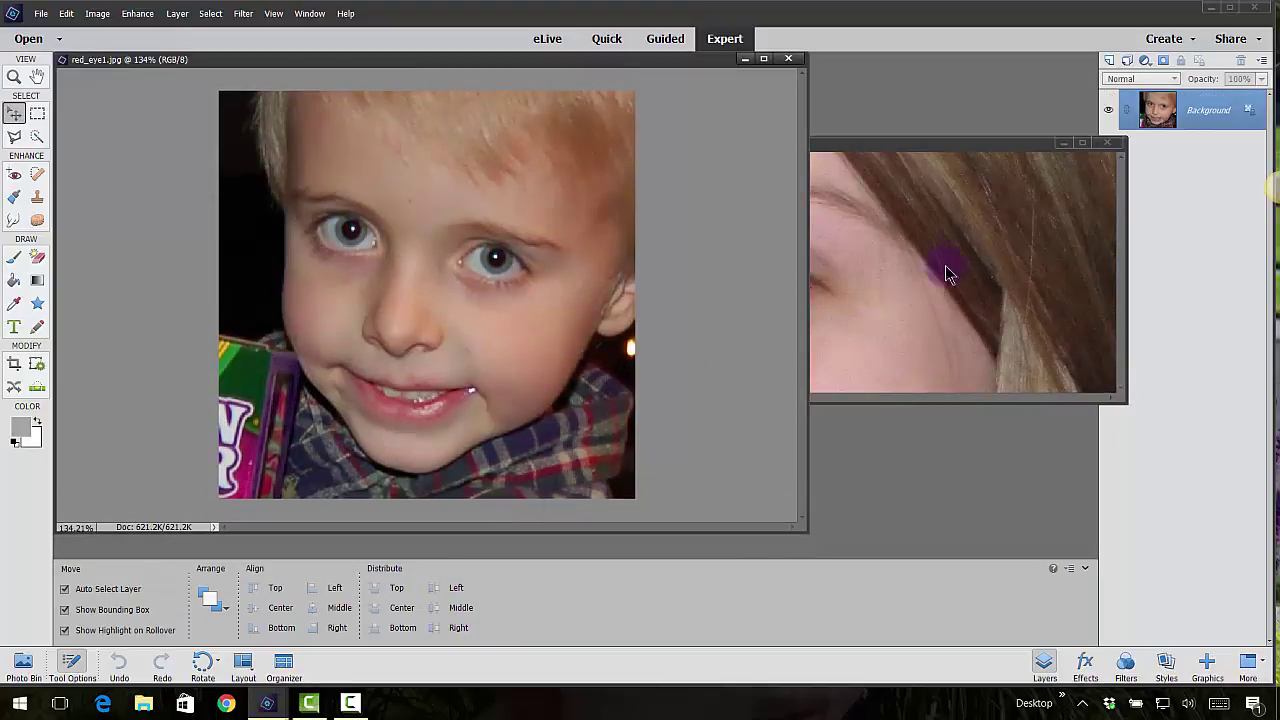
# Step: Bring red_eye2.JPG to the front and activate the Red Eye Removal tool for its eyes
pyautogui.click(955, 254)
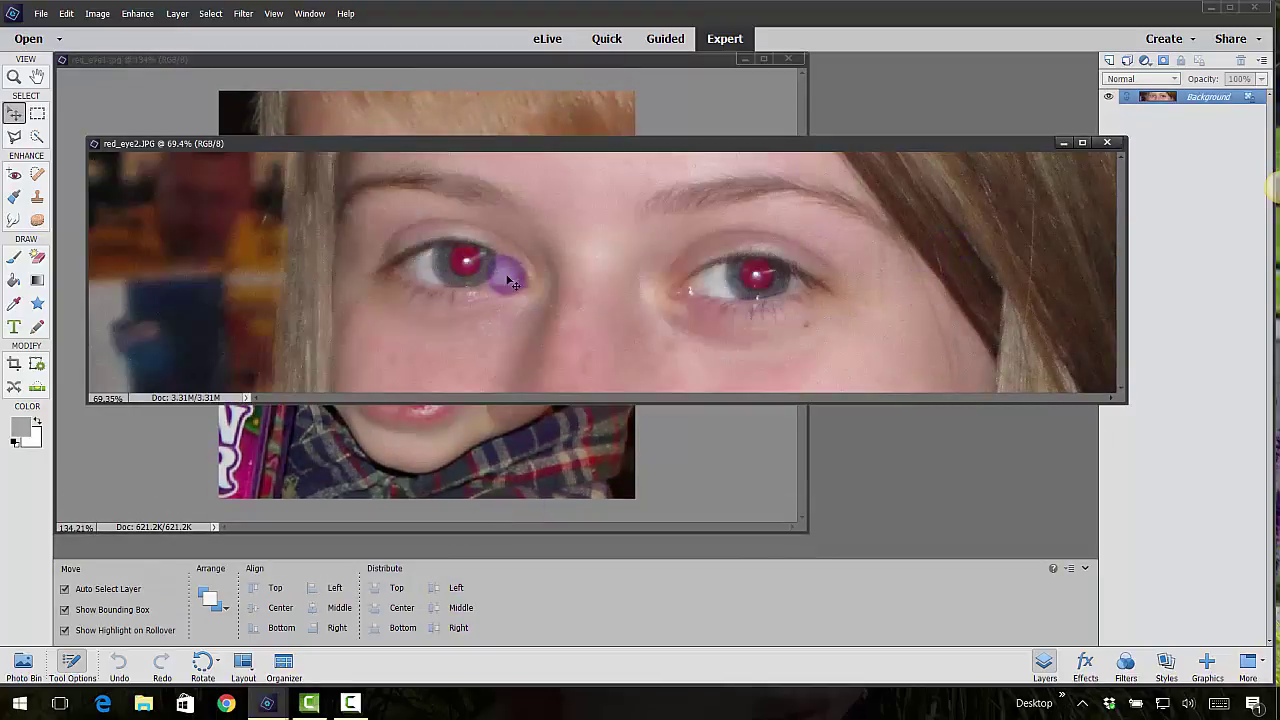
pyautogui.scroll(1, 512, 282)
pyautogui.scroll(3, 512, 282)
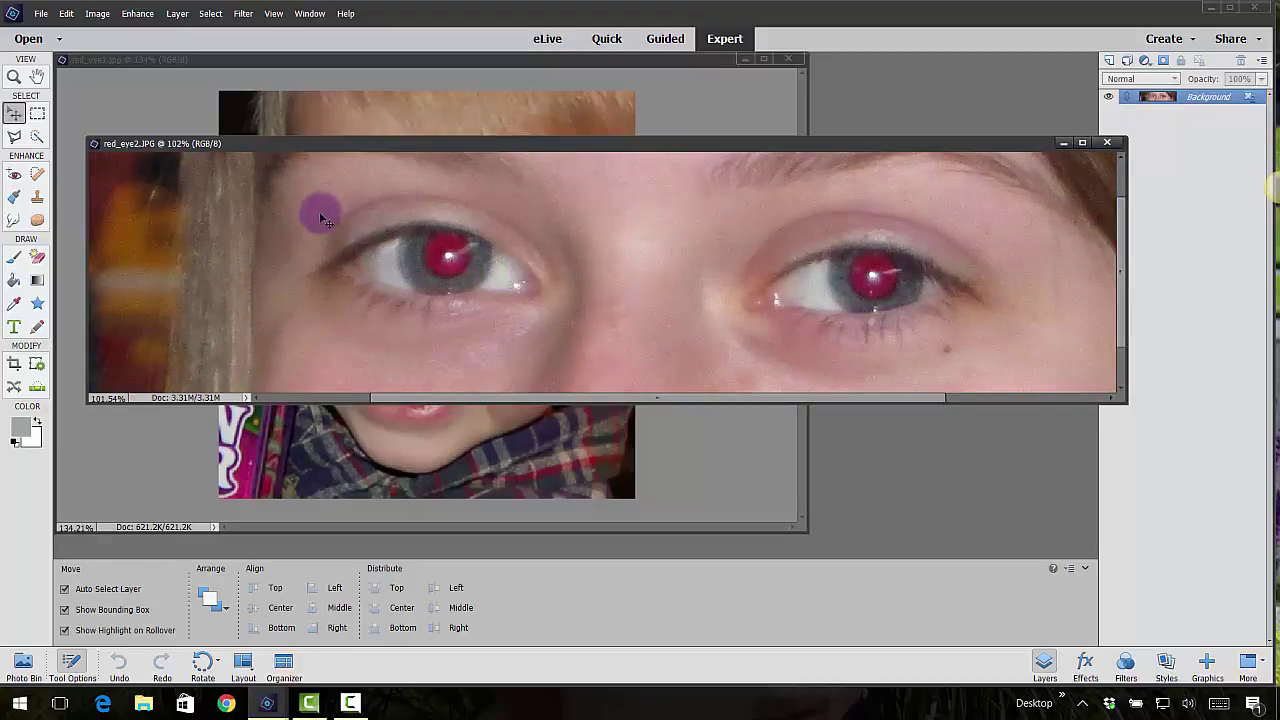
pyautogui.click(14, 178)
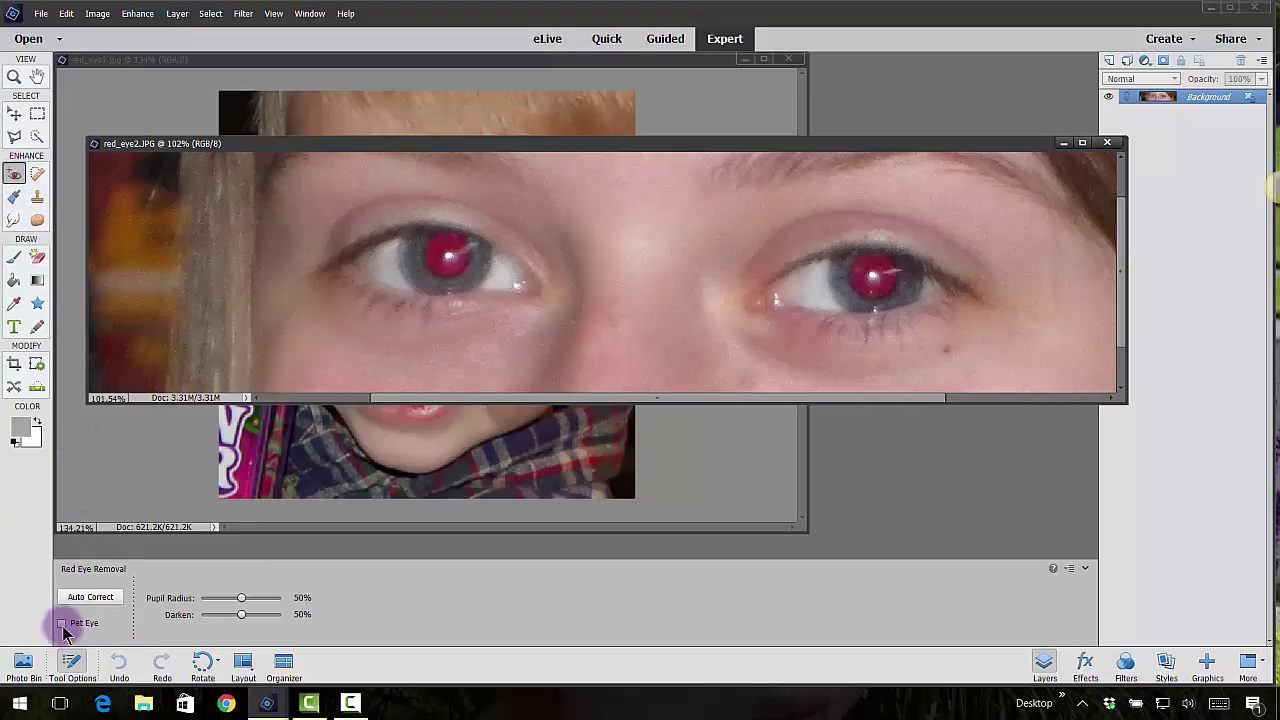
# Step: Try the Pet Eye option and an Auto Correct on red_eye2.JPG, turning Pet Eye off and undoing the correction
pyautogui.click(62, 623)
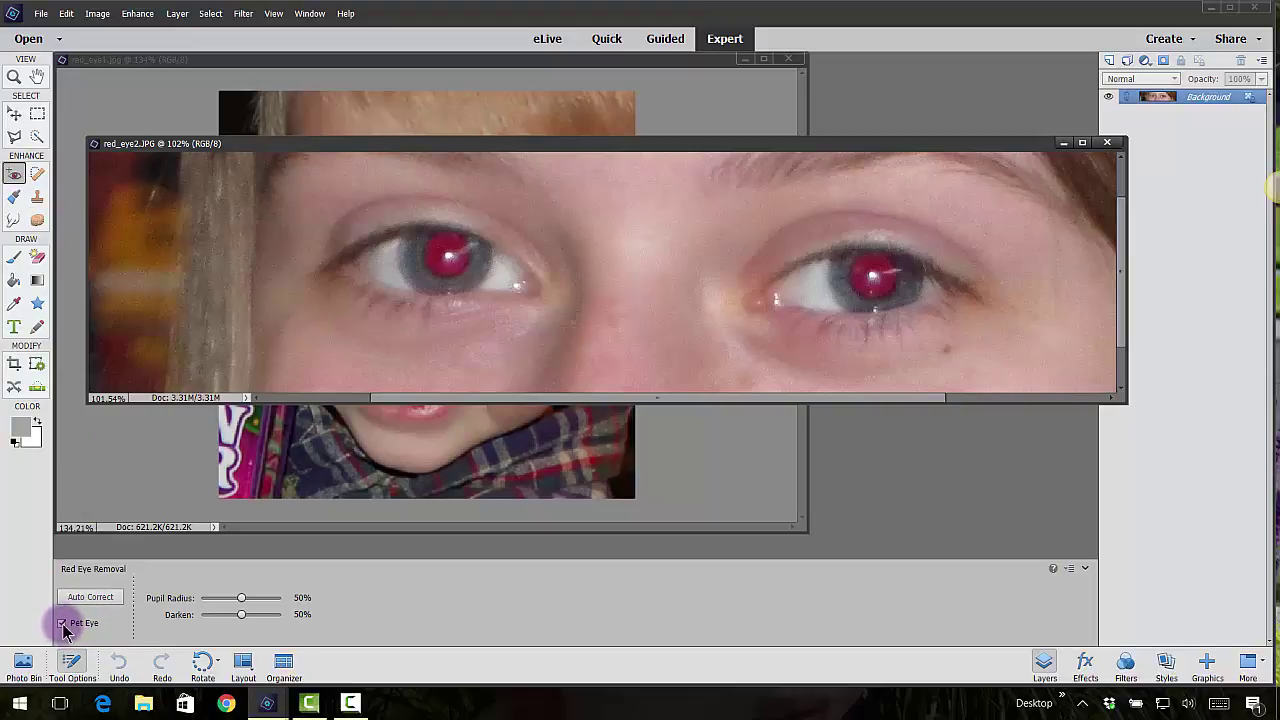
pyautogui.click(62, 625)
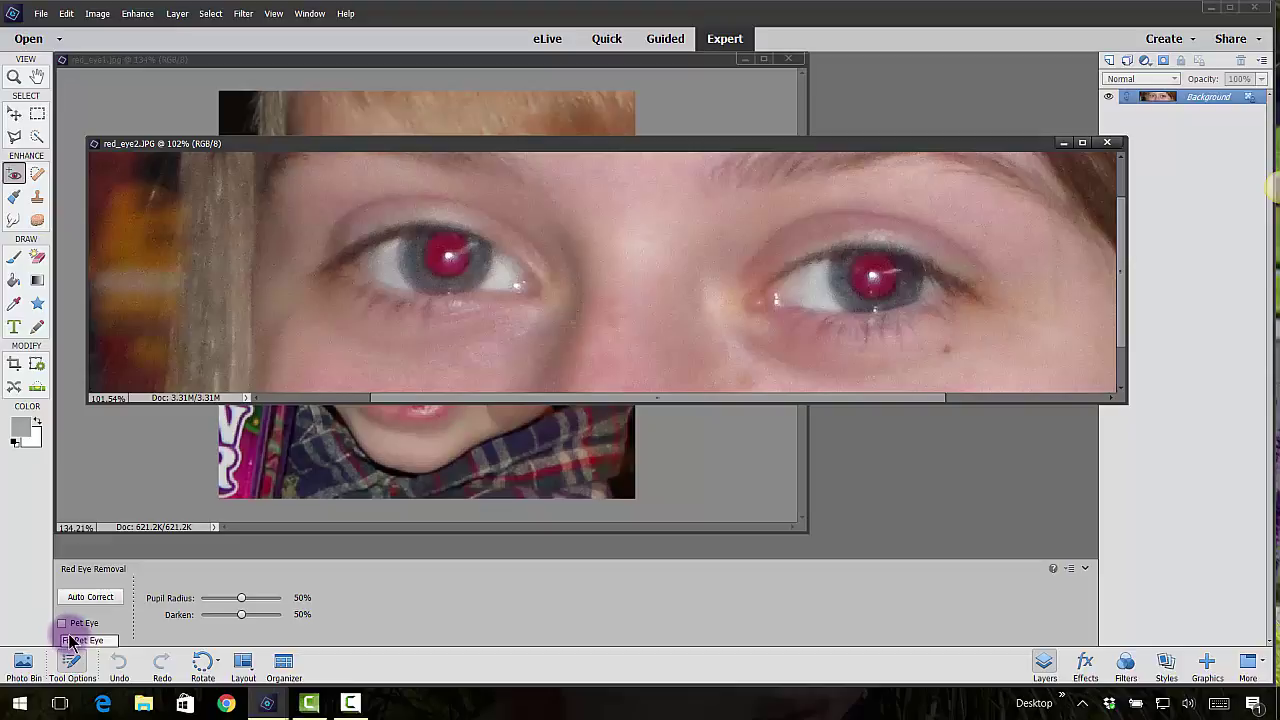
pyautogui.click(88, 598)
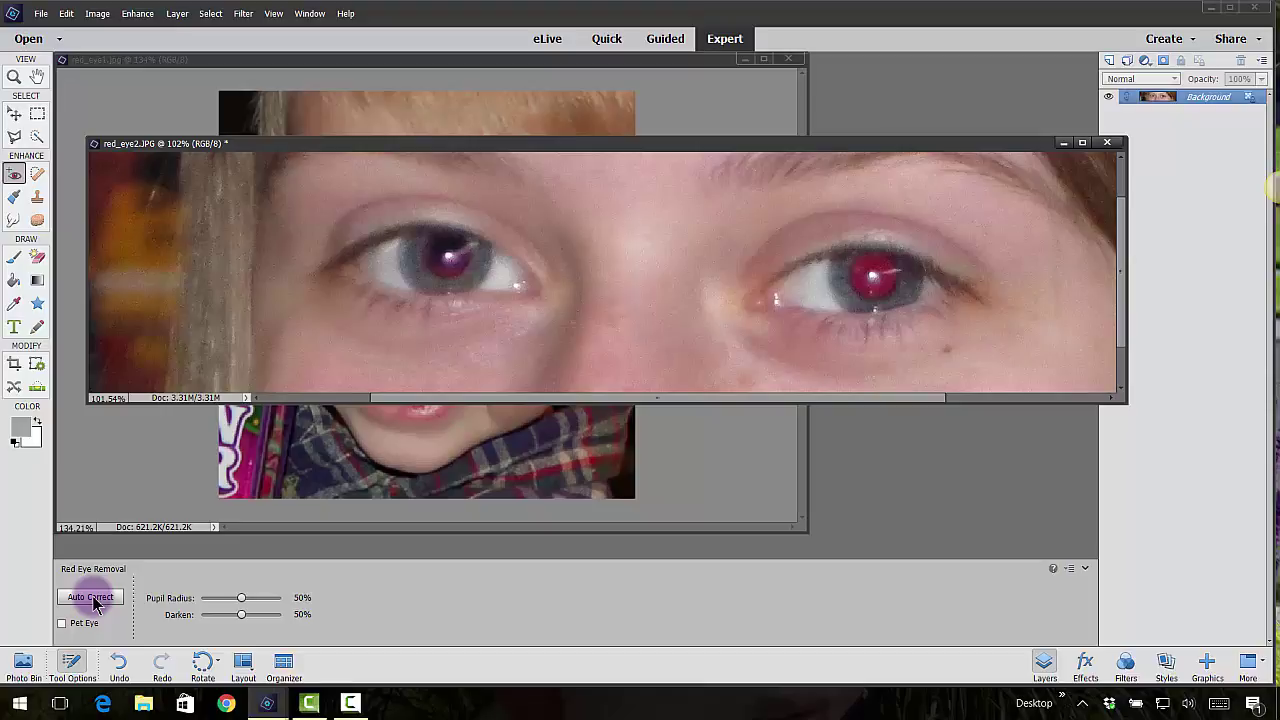
pyautogui.hotkey('ctrl', 'z')
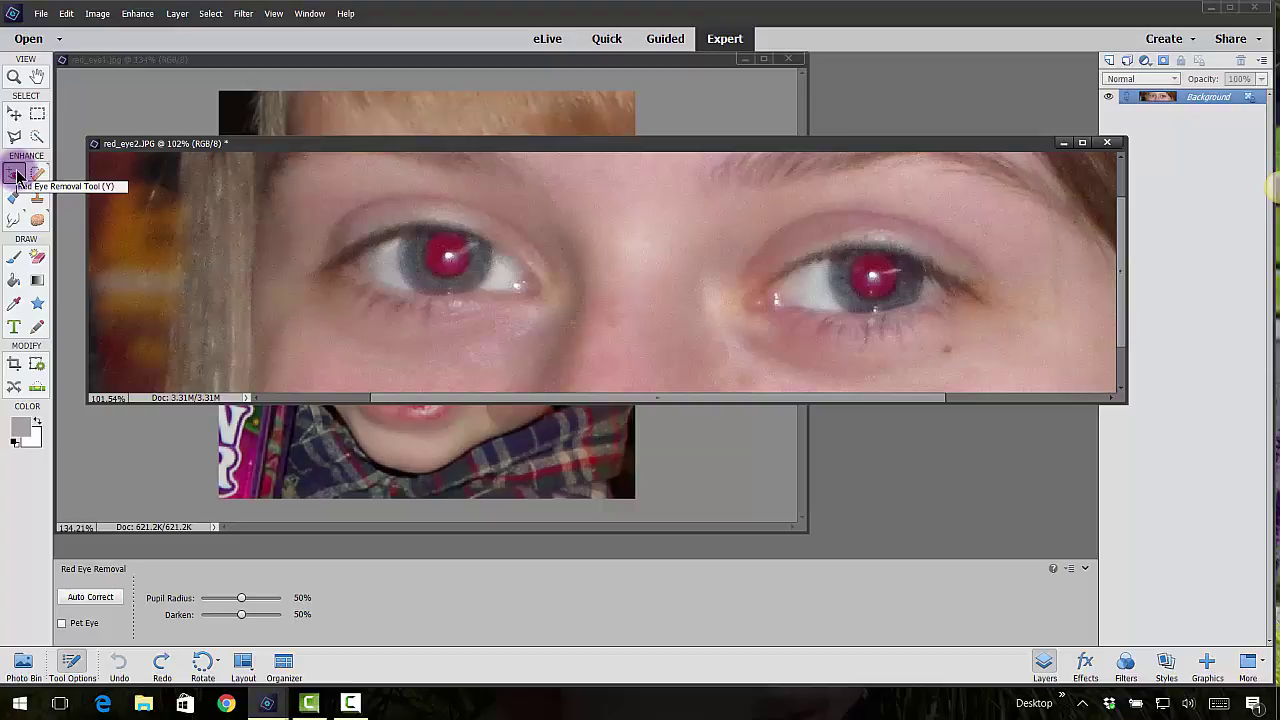
# Step: Remove the red eye from both of the girl's pupils in red_eye2.JPG with the Red Eye Removal tool
pyautogui.click(441, 255)
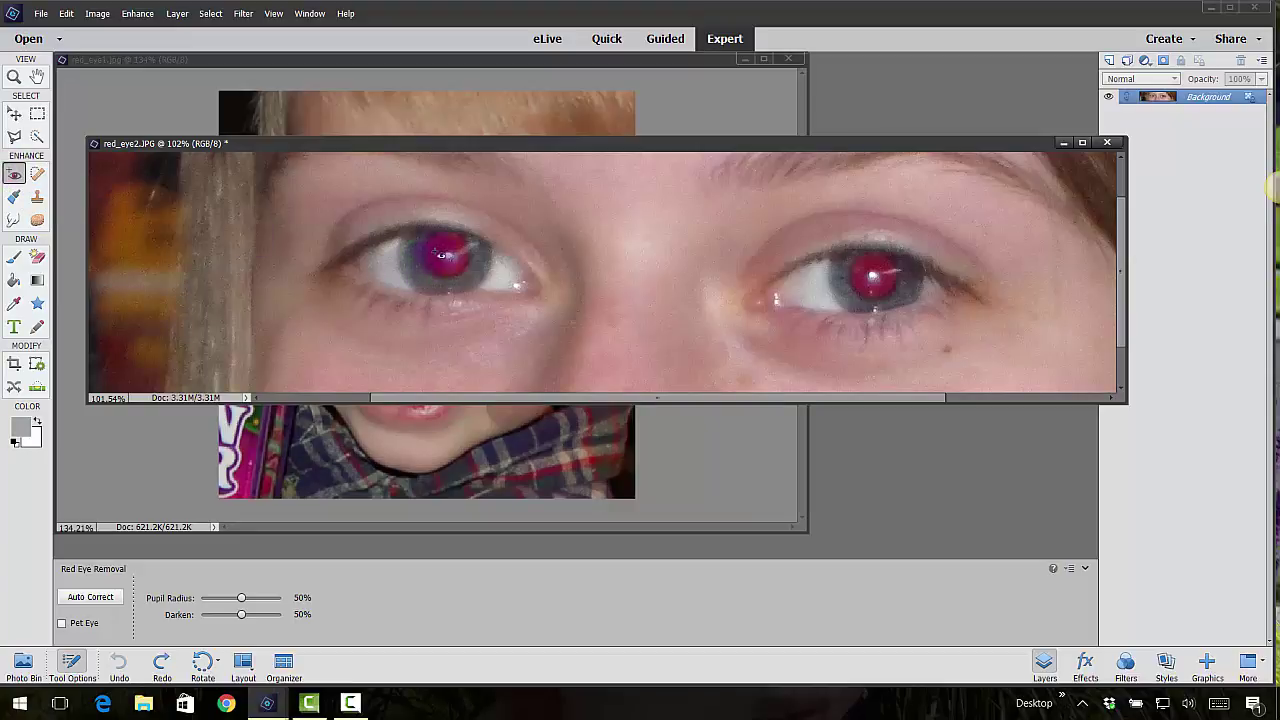
pyautogui.click(447, 290)
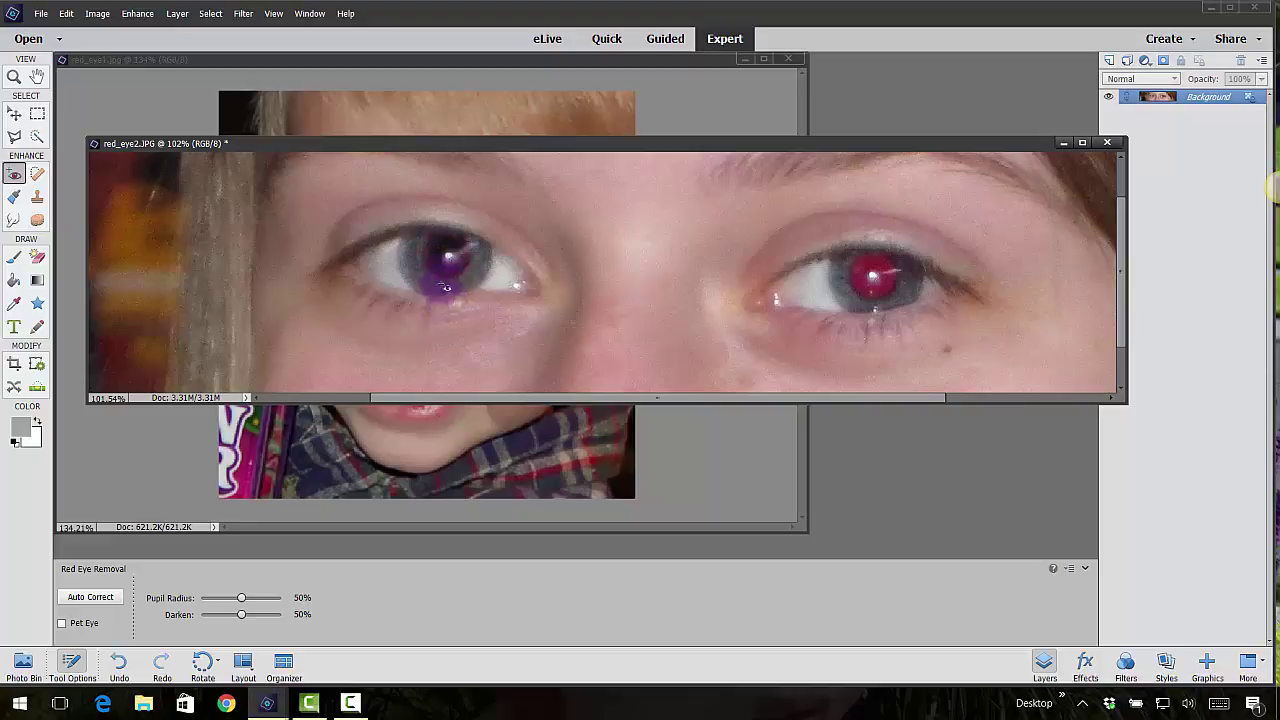
pyautogui.click(768, 310)
pyautogui.click(862, 278)
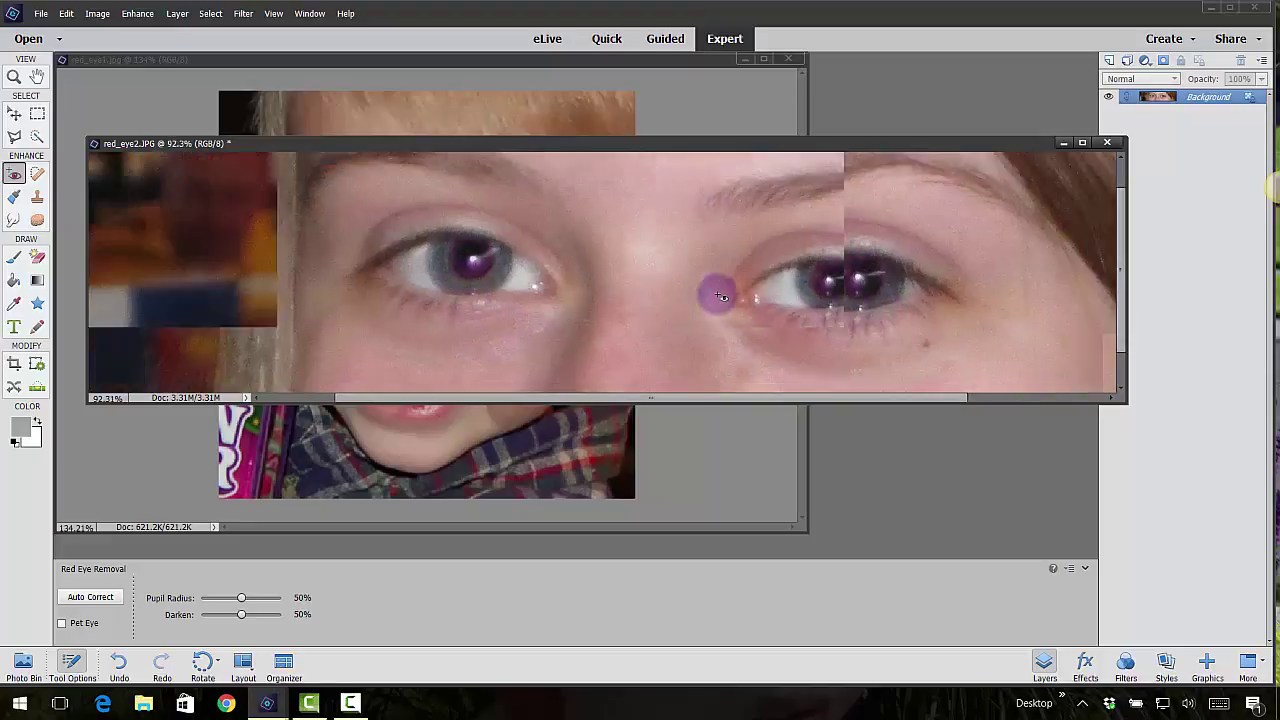
# Step: Examine both corrected pupils in red_eye2.JPG up close and at reduced size for leftover colour
pyautogui.scroll(-5, 714, 291)
pyautogui.scroll(-2, 721, 296)
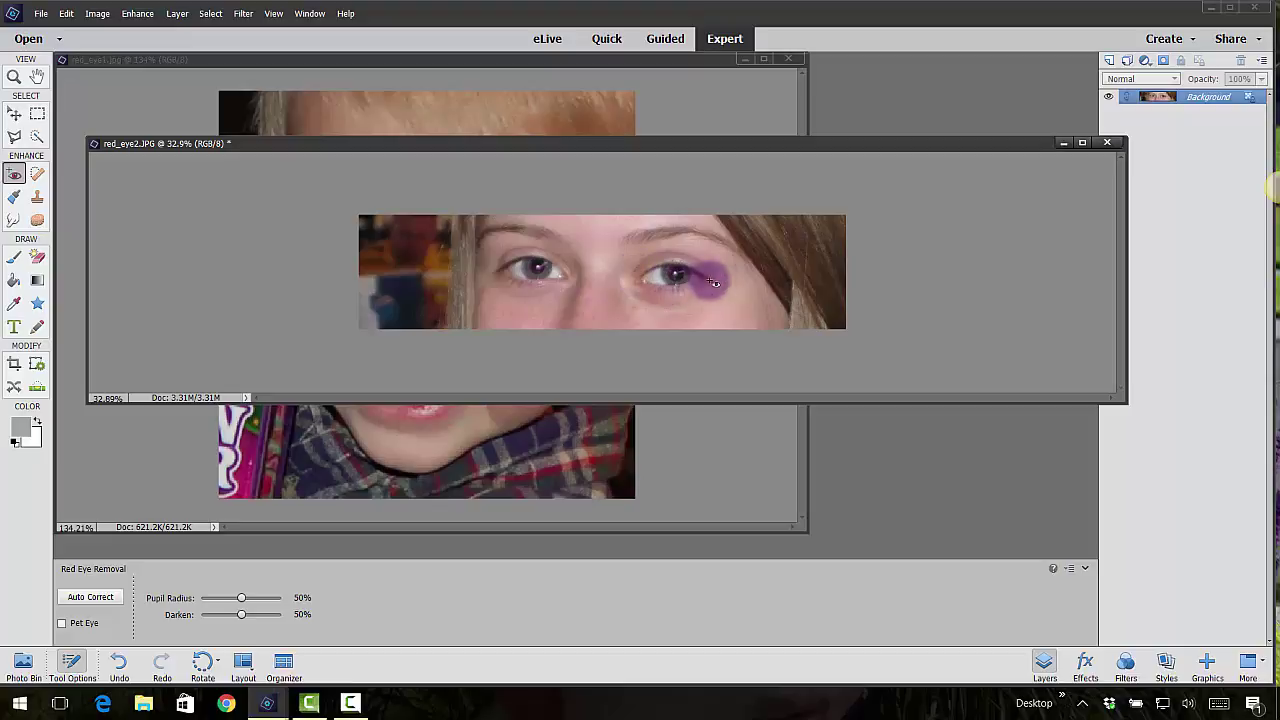
pyautogui.scroll(10, 727, 288)
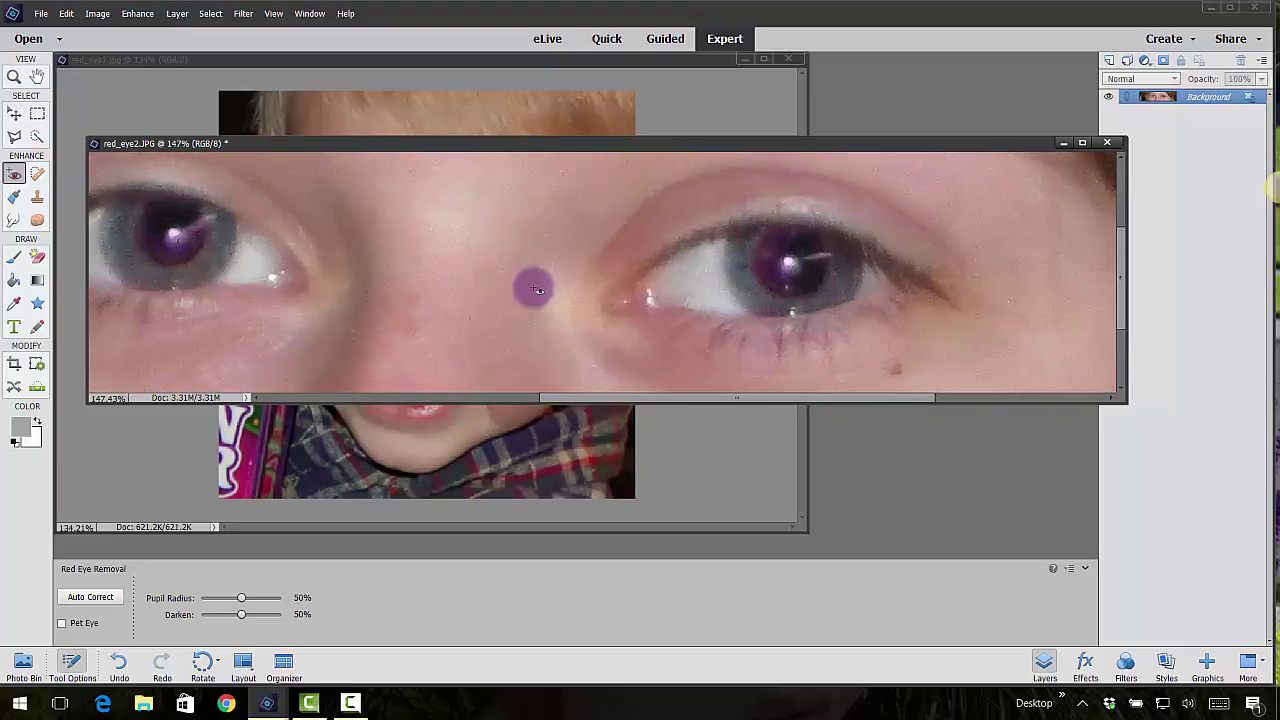
pyautogui.scroll(1, 514, 280)
pyautogui.scroll(2, 850, 270)
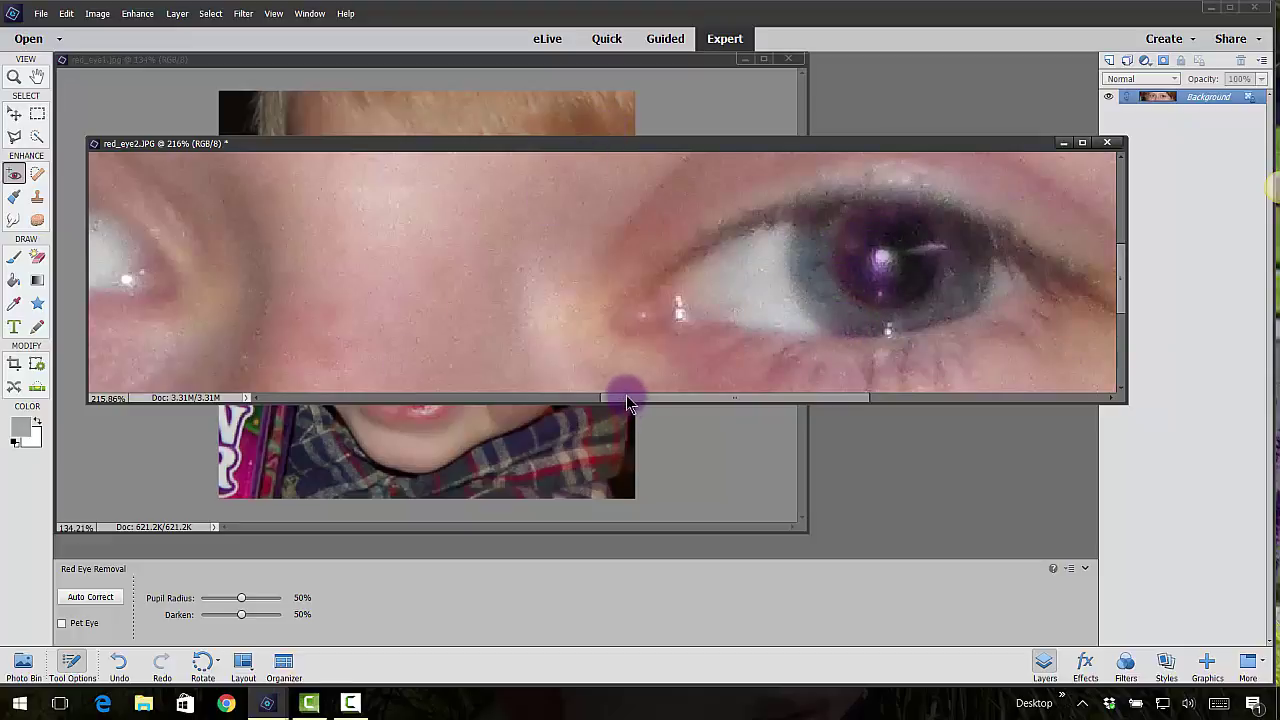
pyautogui.moveTo(627, 400); pyautogui.dragTo(466, 394)
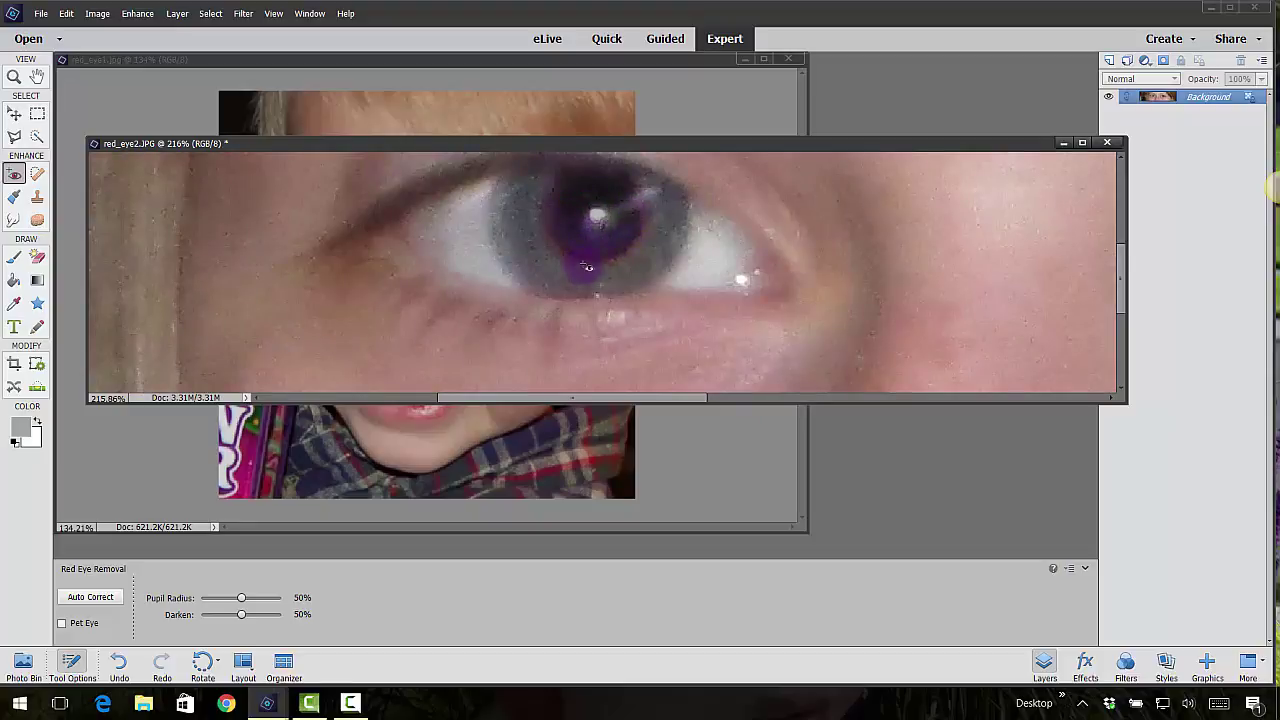
pyautogui.scroll(-5, 735, 255)
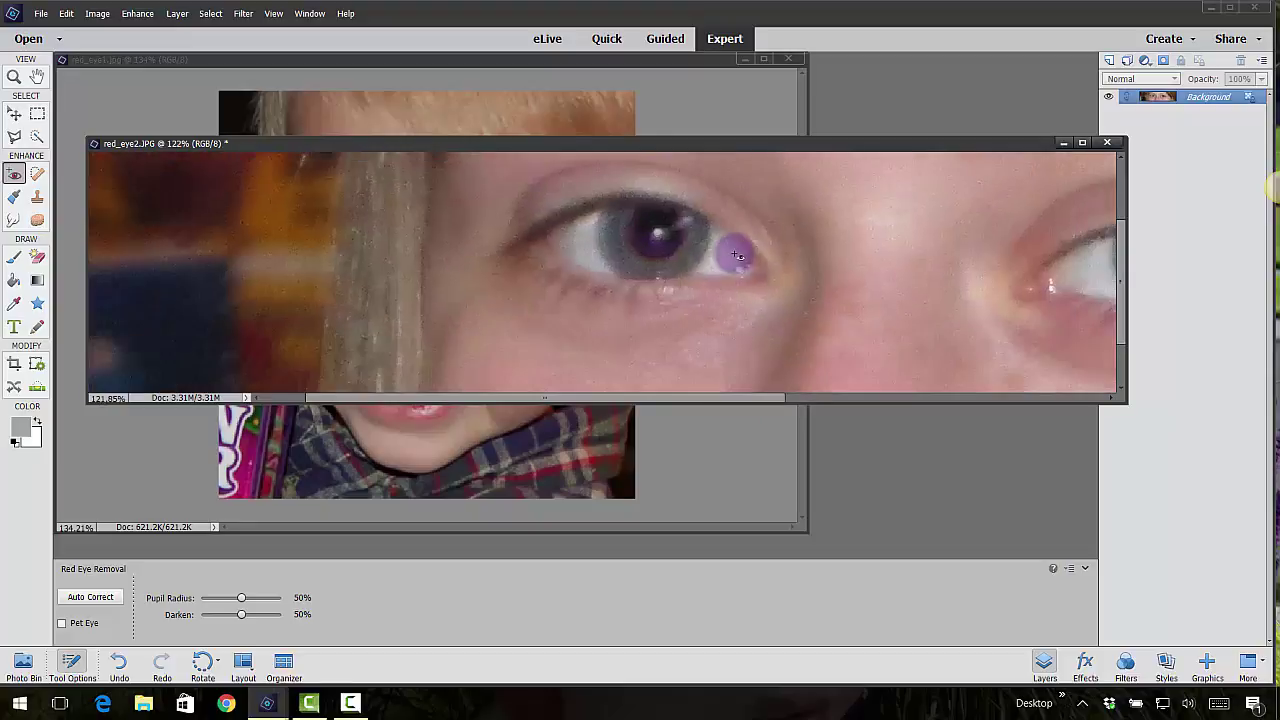
pyautogui.scroll(-1, 737, 259)
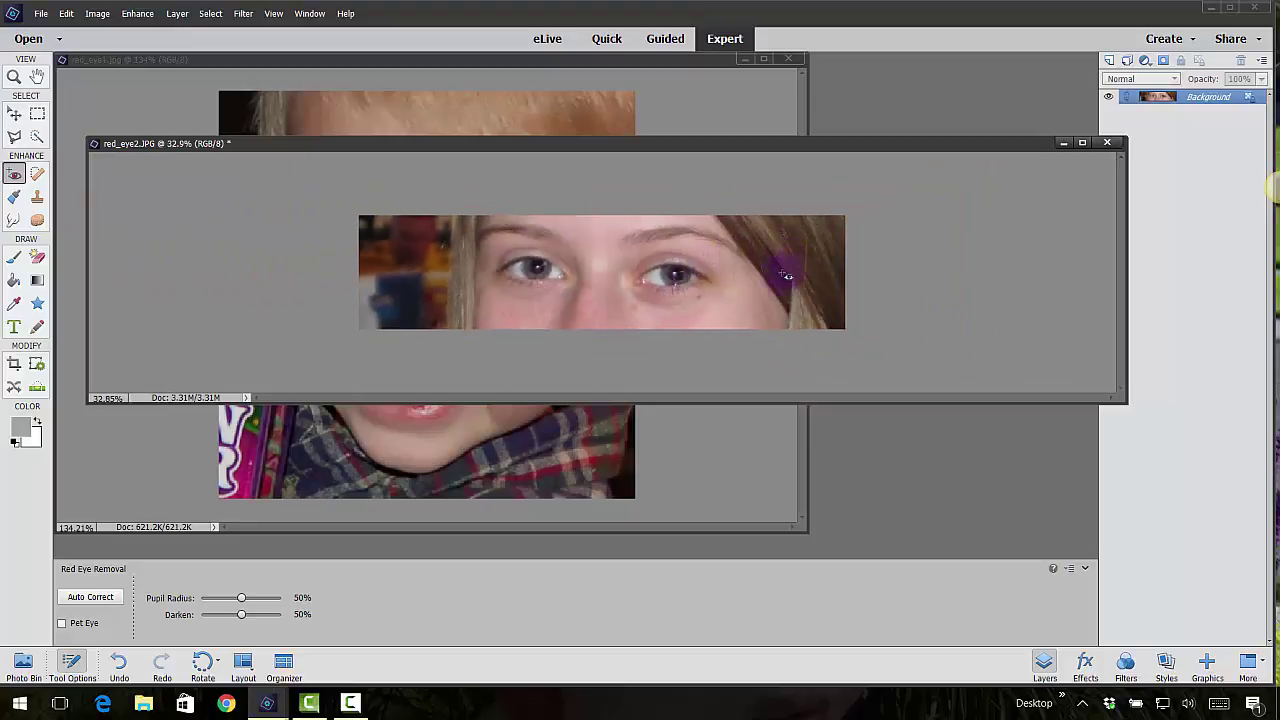
pyautogui.scroll(-1, 780, 272)
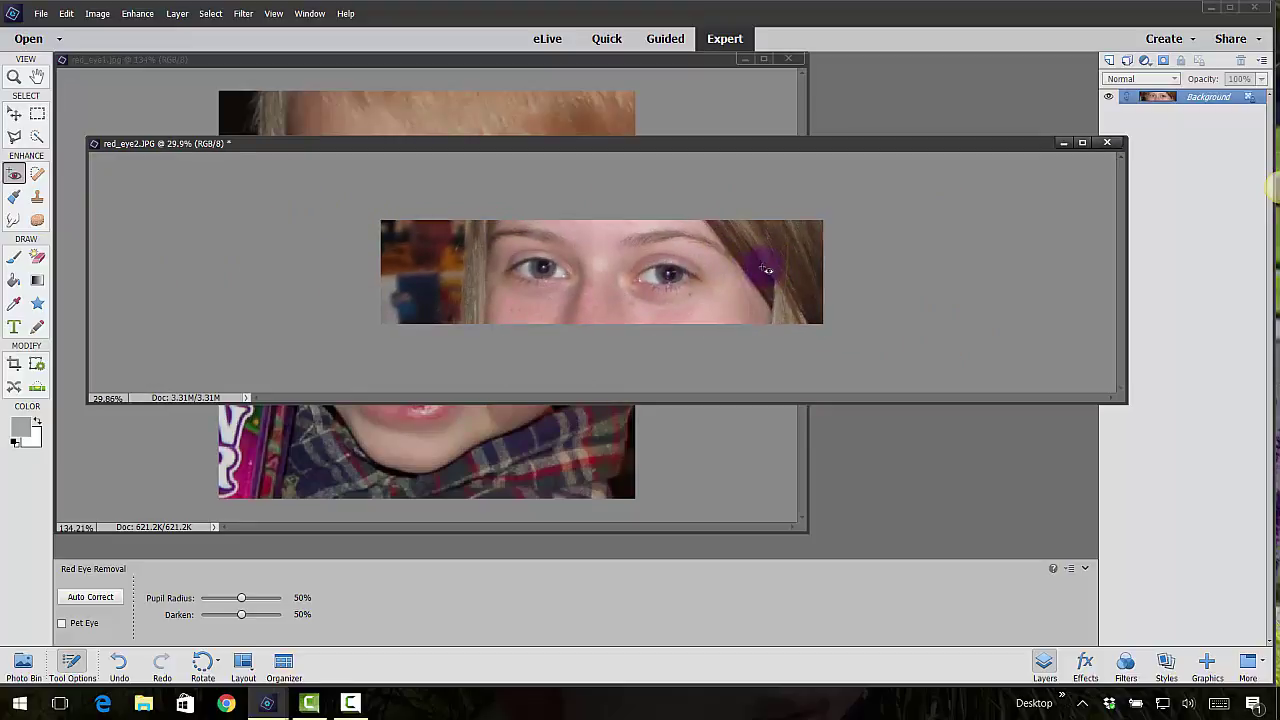
# Step: Duplicate the Background layer of red_eye1.jpg, keeping the default layer name
pyautogui.click(706, 111)
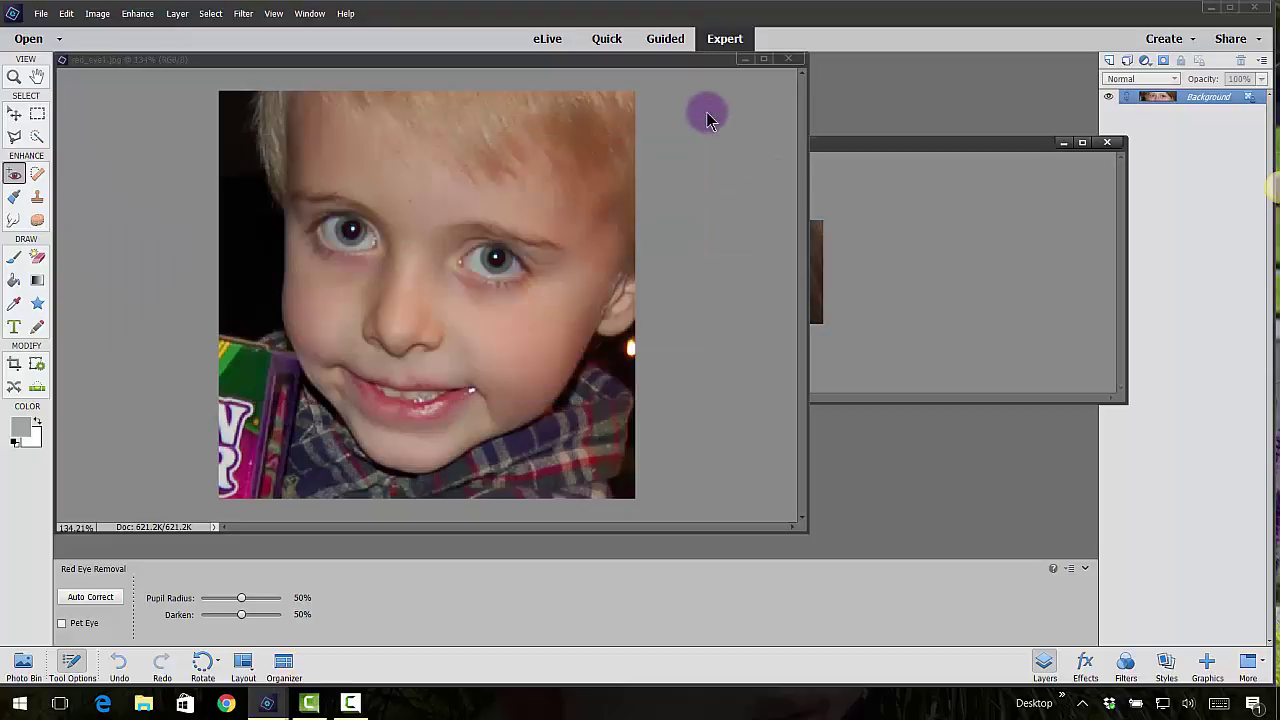
pyautogui.click(14, 76)
pyautogui.moveTo(290, 198); pyautogui.dragTo(571, 316)
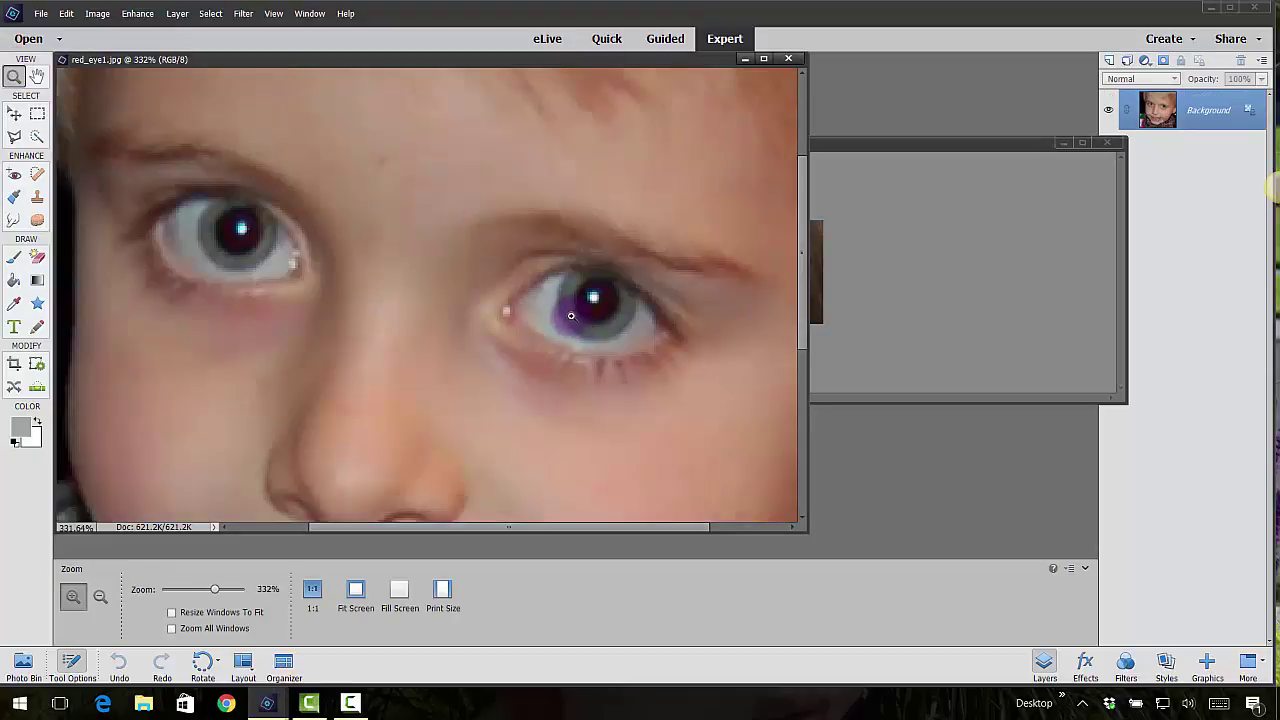
pyautogui.moveTo(451, 243); pyautogui.dragTo(642, 382)
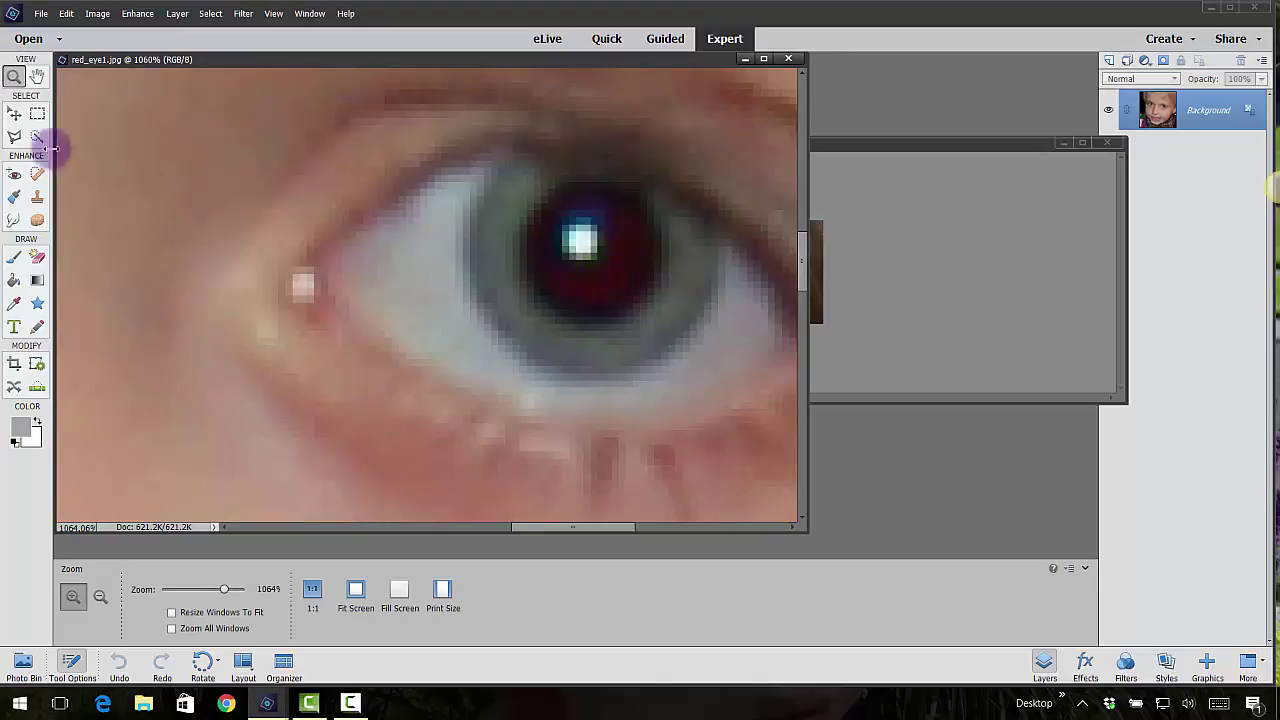
pyautogui.rightClick(1192, 102)
pyautogui.click(1200, 136)
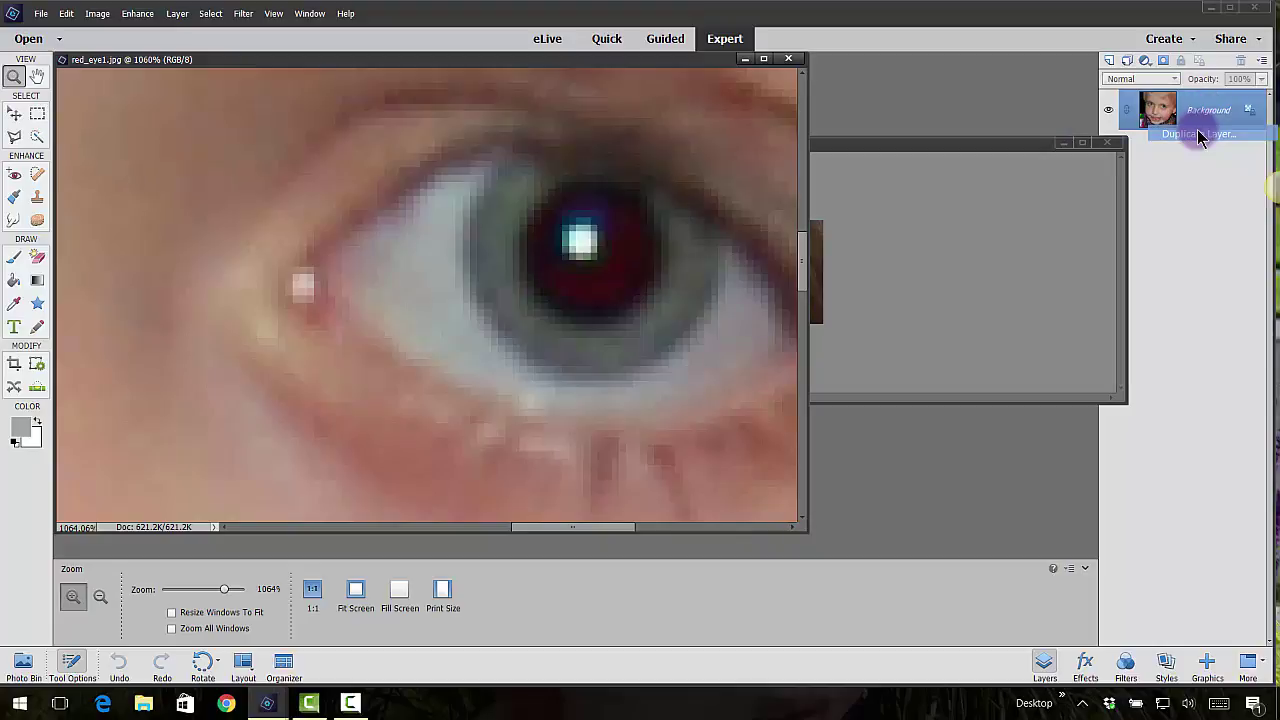
pyautogui.click(756, 217)
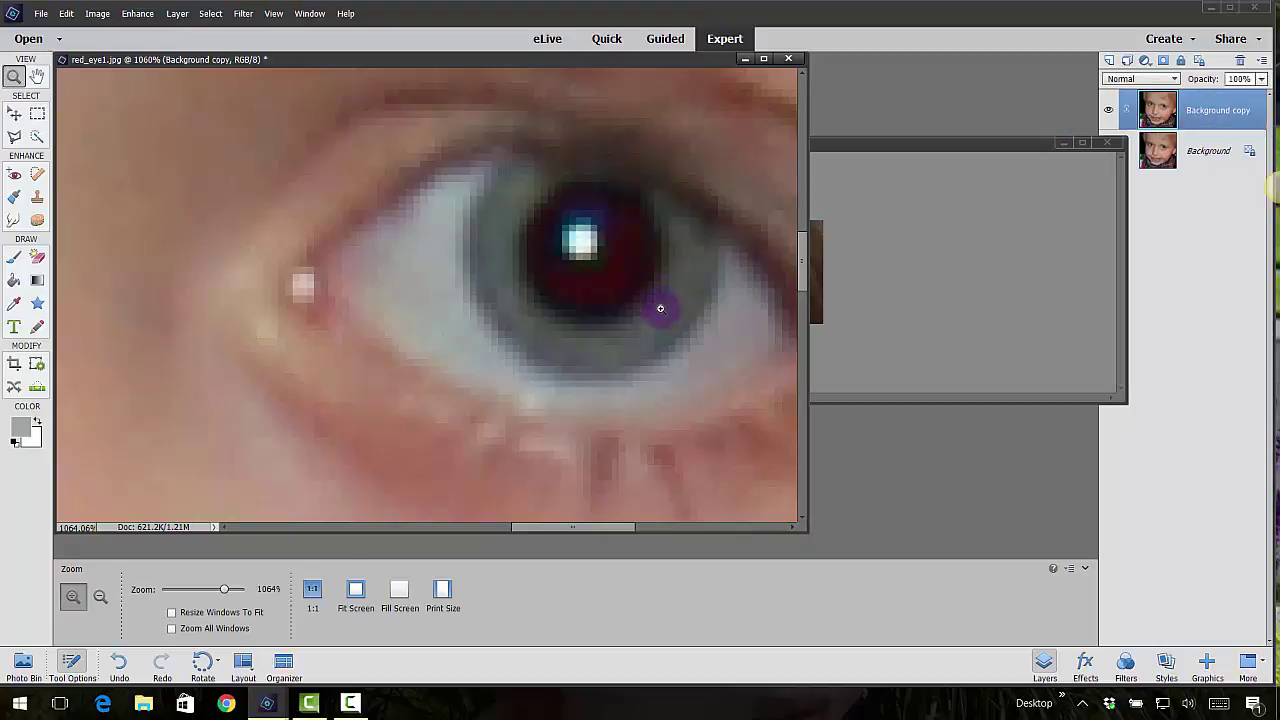
# Step: Remove the red eye from the boy's left pupil on the duplicated layer with the Red Eye Removal tool
pyautogui.click(13, 178)
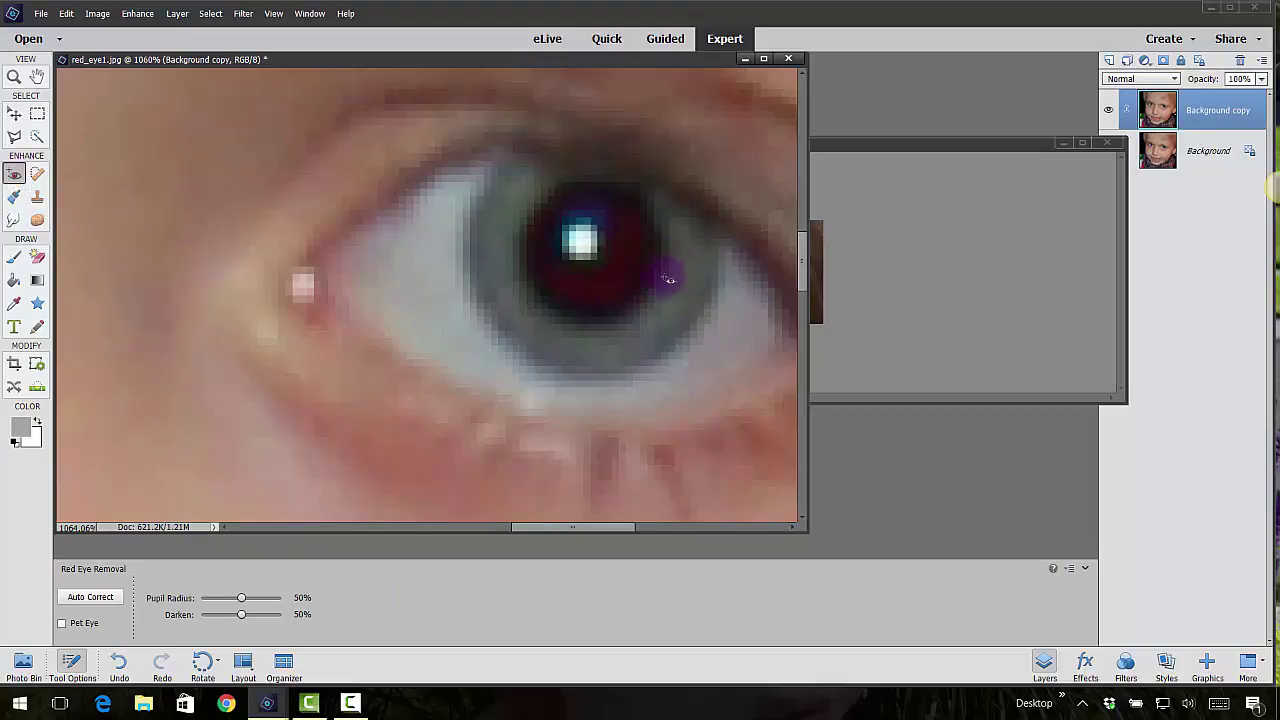
pyautogui.click(600, 297)
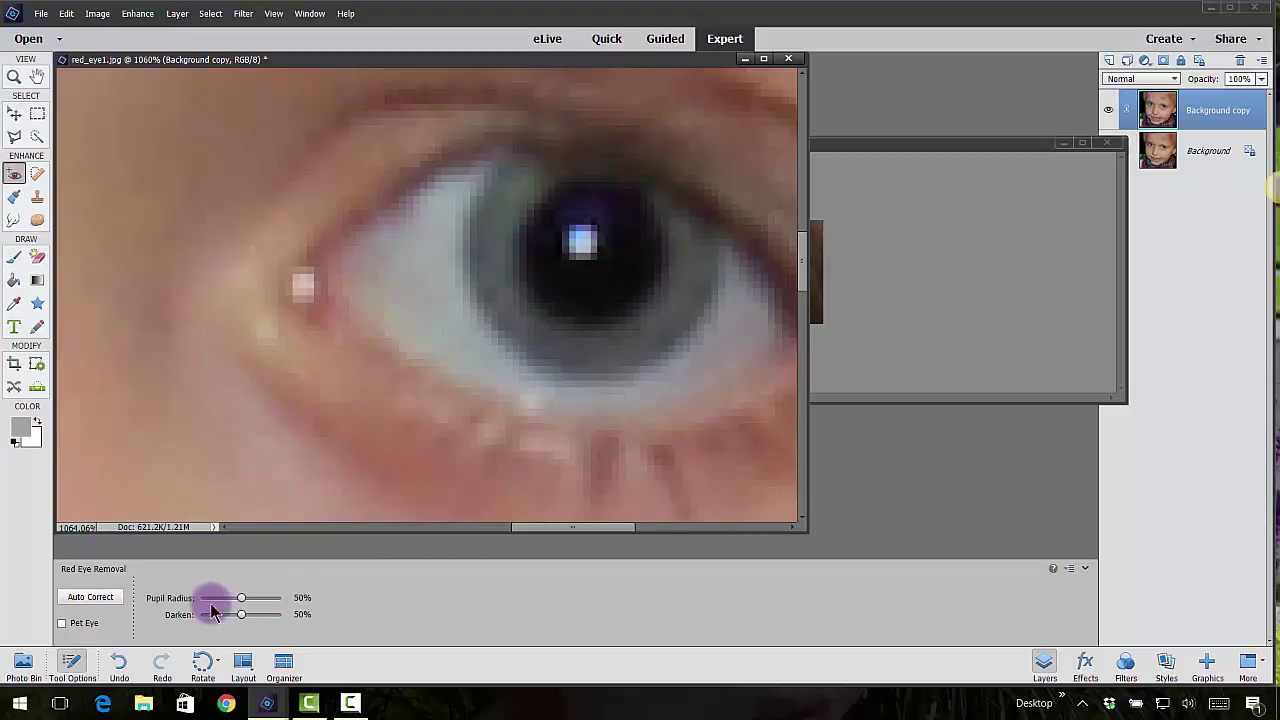
pyautogui.click(298, 615)
pyautogui.click(302, 598)
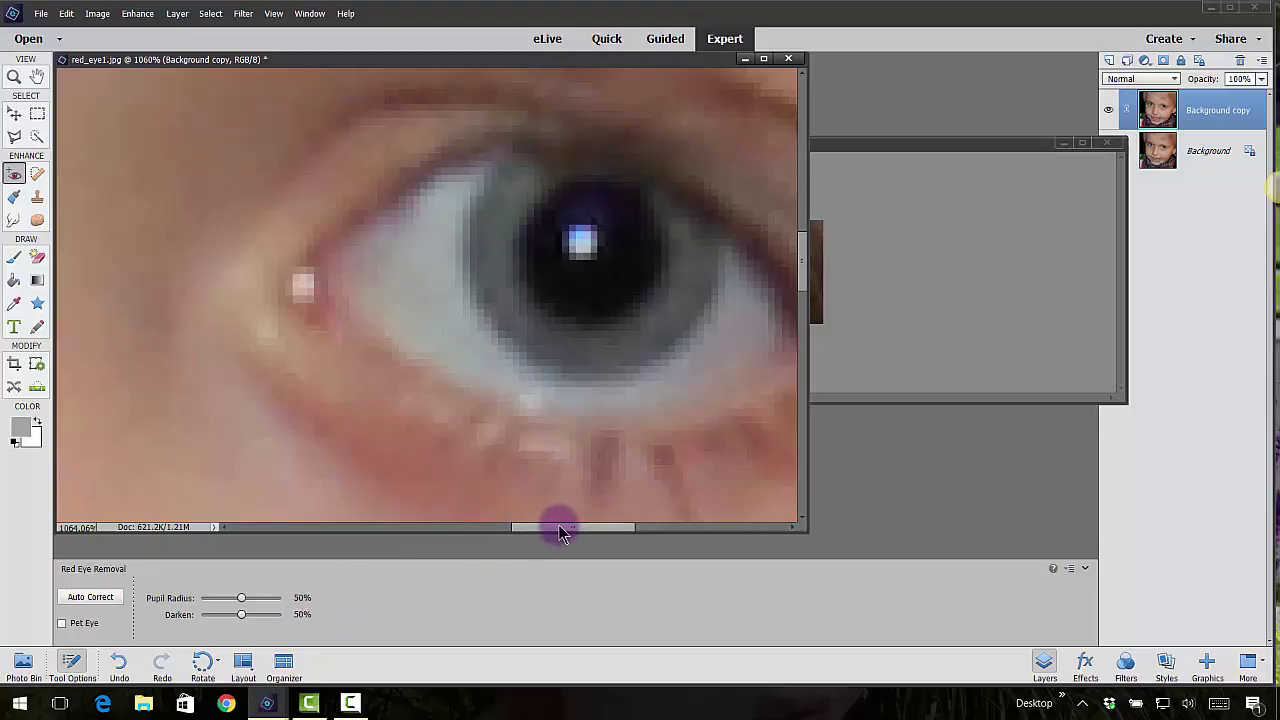
# Step: Remove the red eye from the boy's right pupil on the same duplicated layer
pyautogui.moveTo(559, 527); pyautogui.dragTo(410, 527)
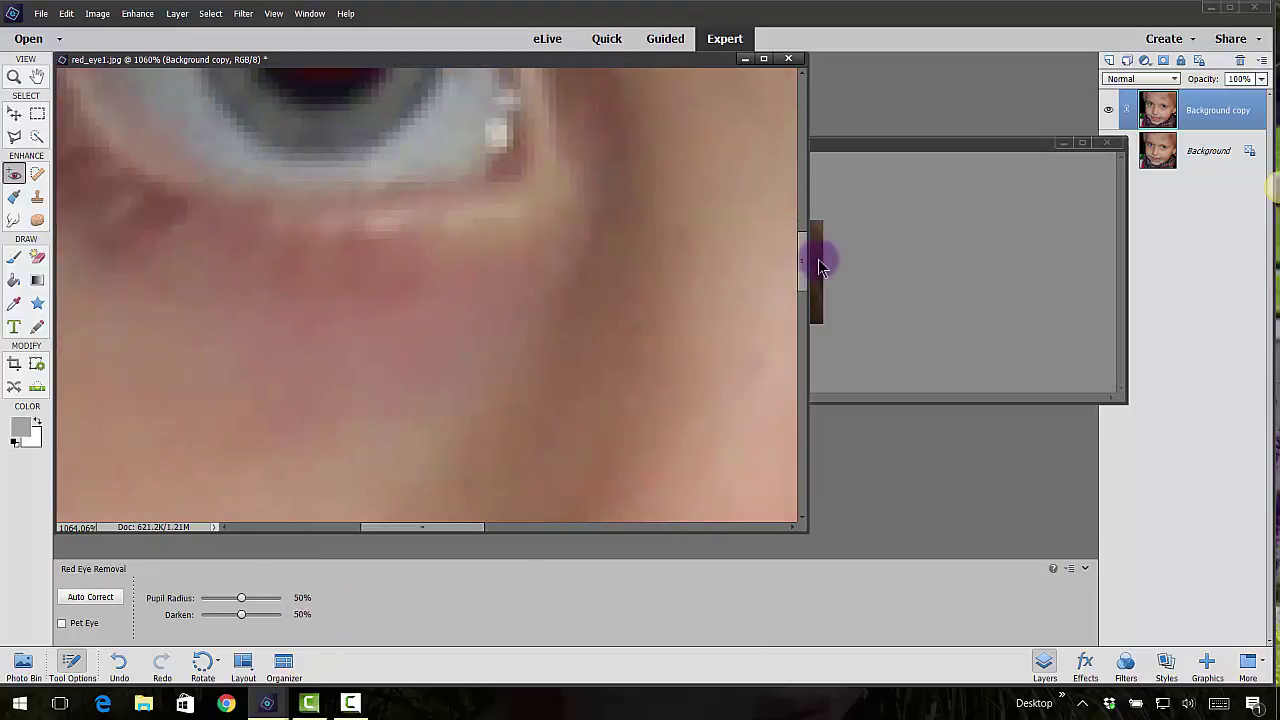
pyautogui.moveTo(806, 271); pyautogui.dragTo(807, 212)
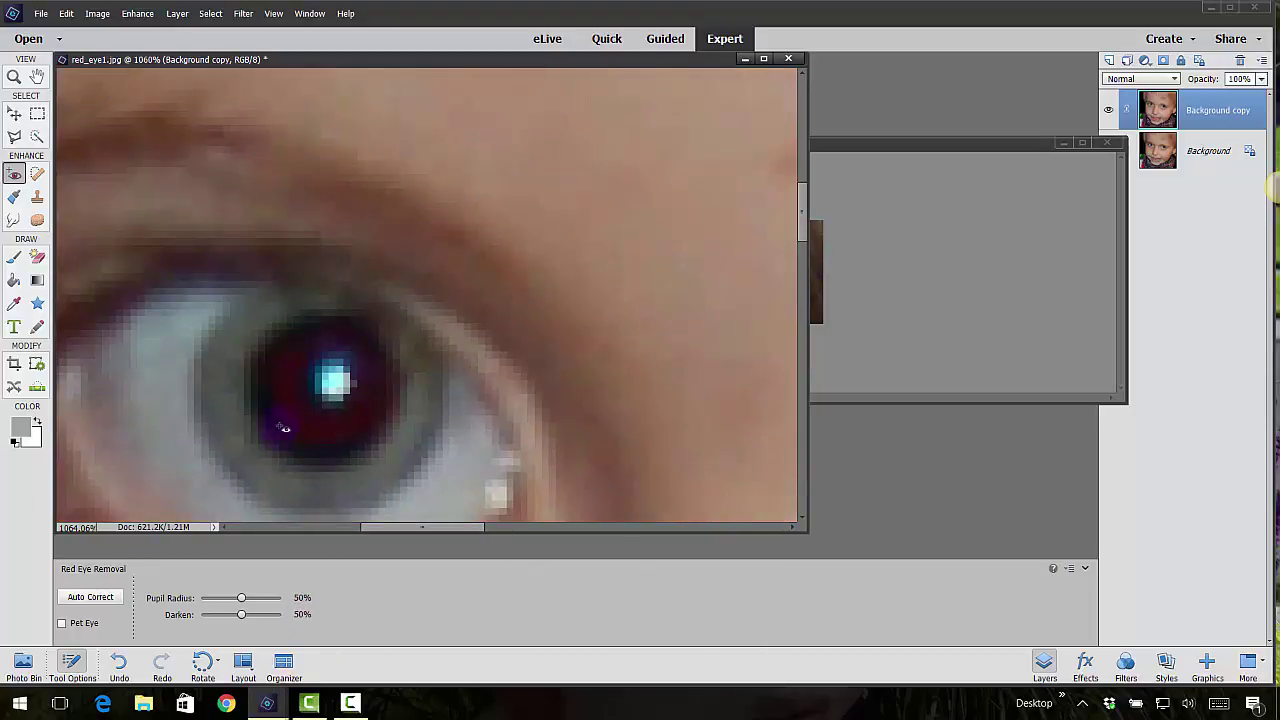
pyautogui.moveTo(299, 418); pyautogui.dragTo(403, 505)
pyautogui.click(286, 359)
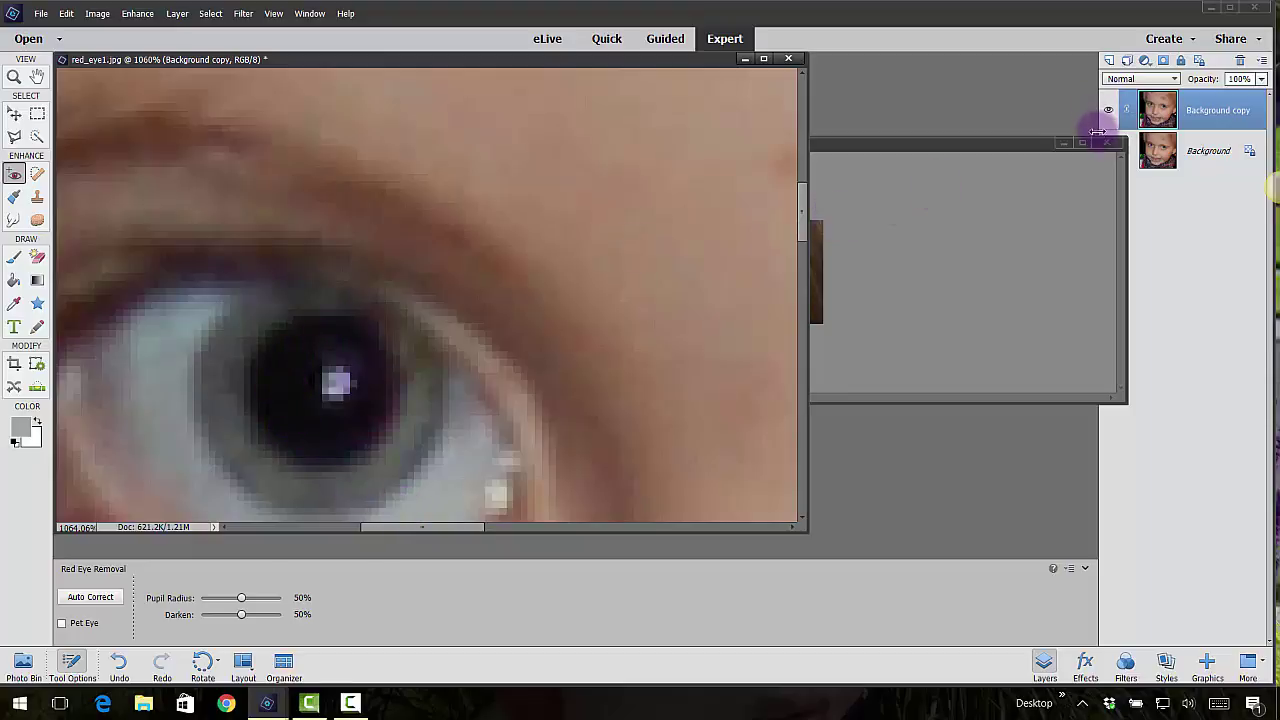
# Step: Compare both eyes before and after correction by hiding and reshowing the Background copy layer
pyautogui.scroll(-5, 560, 291)
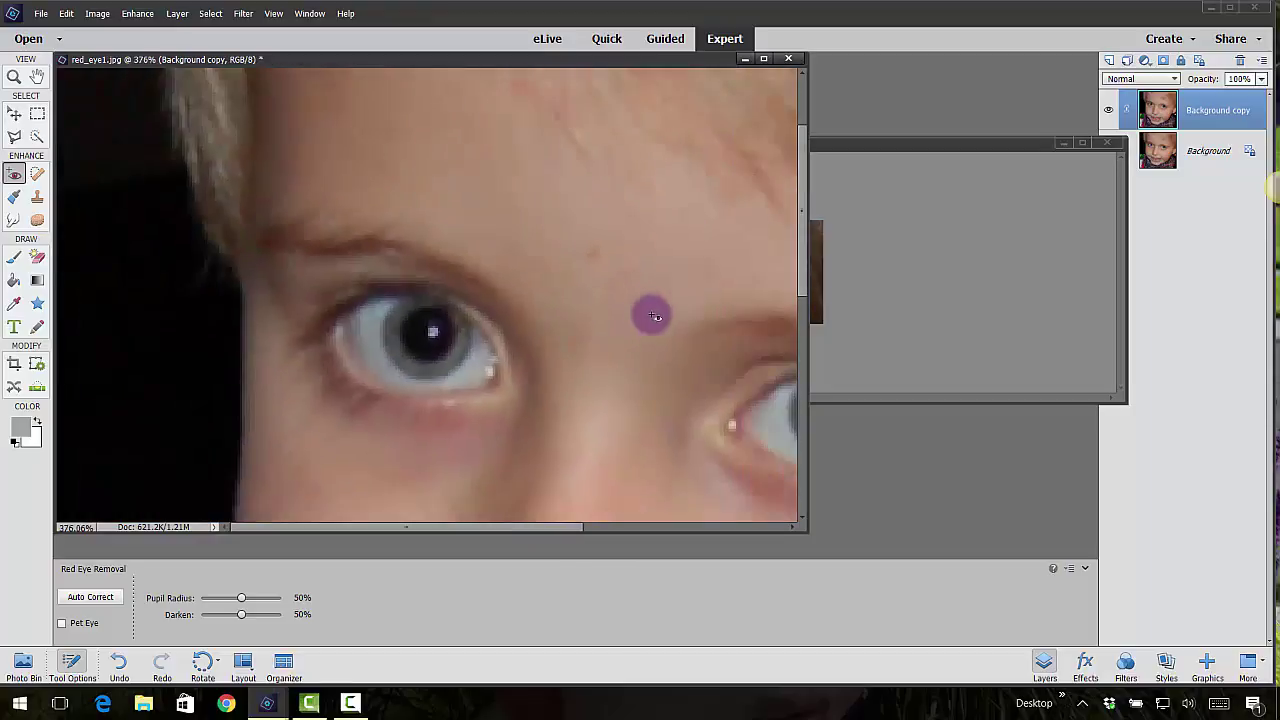
pyautogui.scroll(-3, 655, 317)
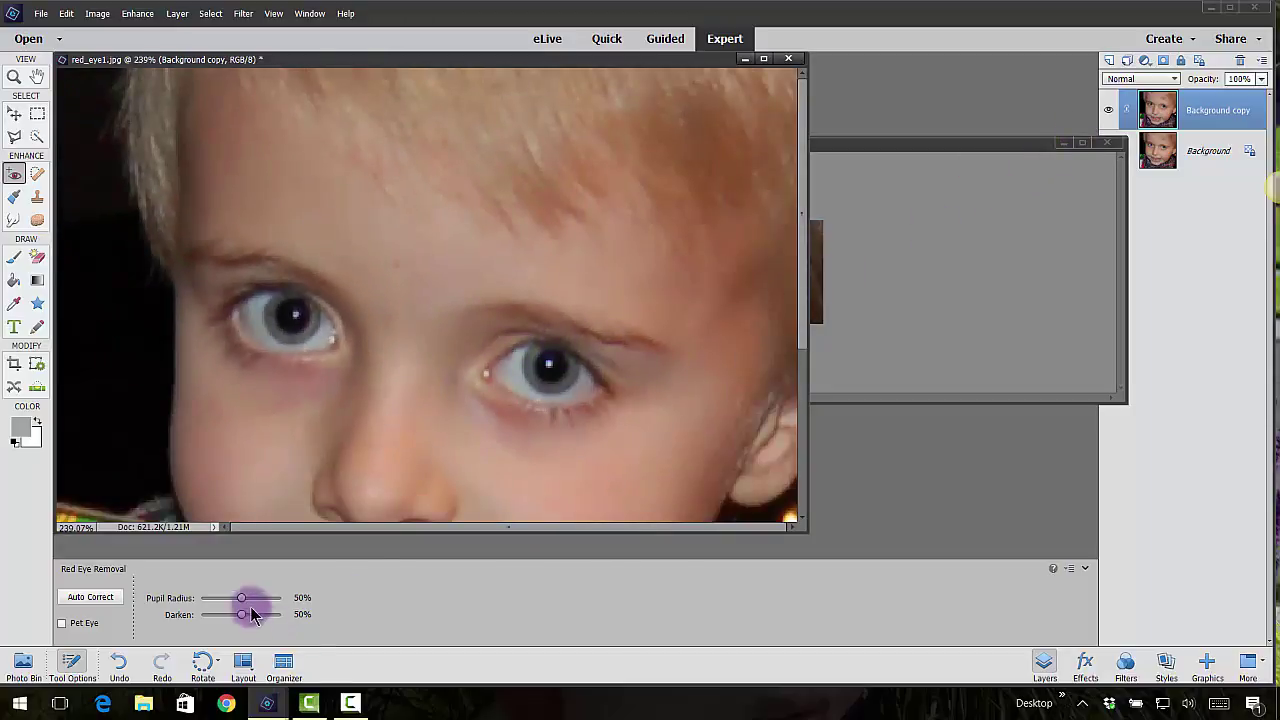
pyautogui.click(1108, 112)
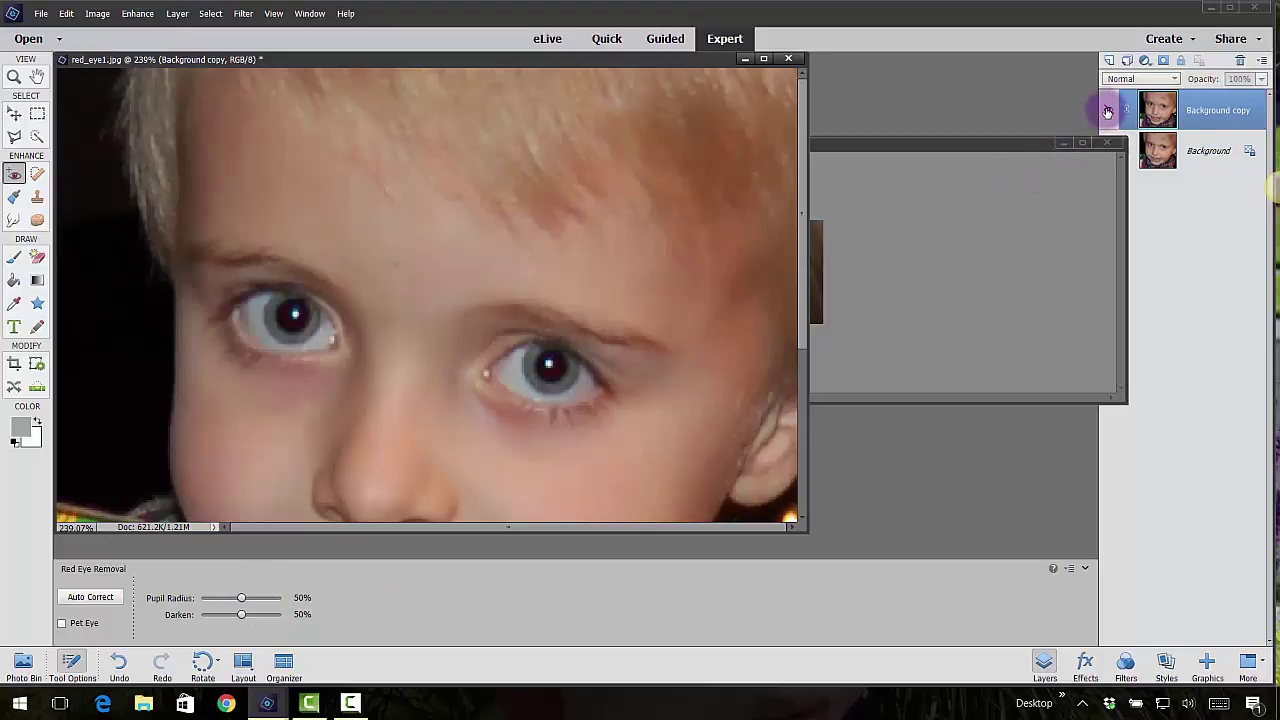
pyautogui.click(1108, 112)
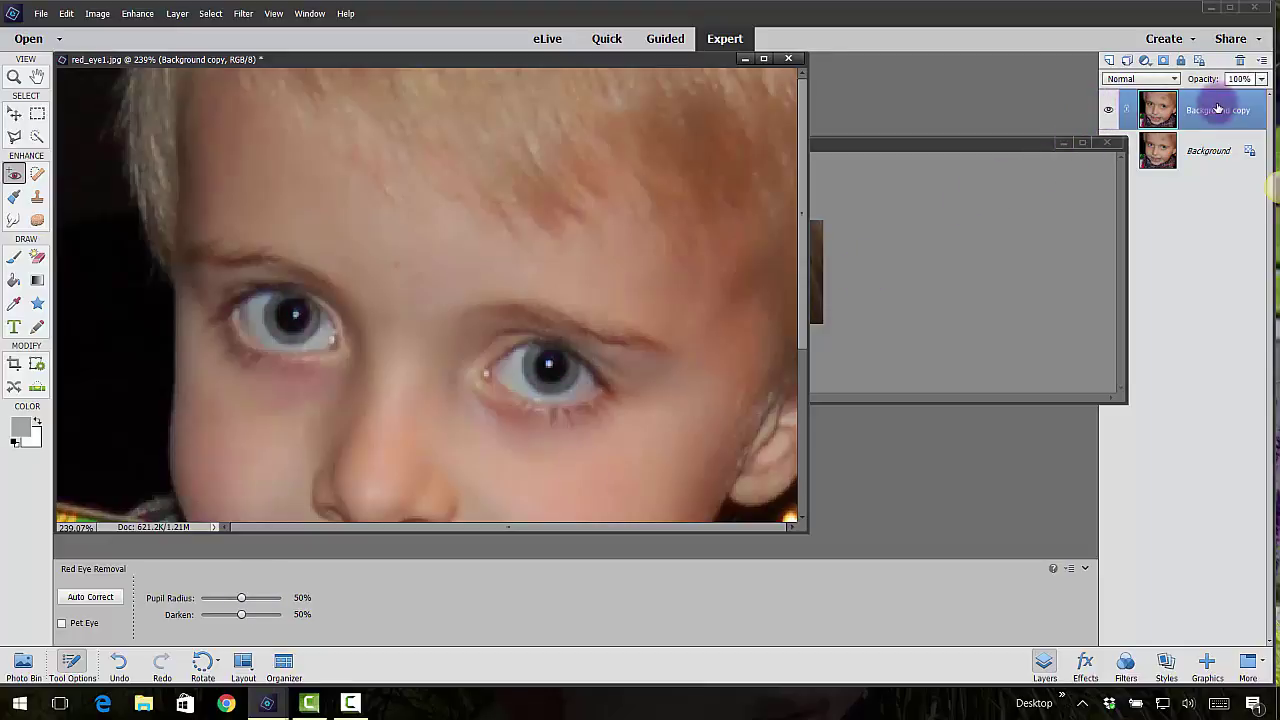
# Step: Duplicate the original Background layer of red_eye1.jpg a second time, keeping the default layer name
pyautogui.click(1206, 148)
pyautogui.rightClick(1206, 148)
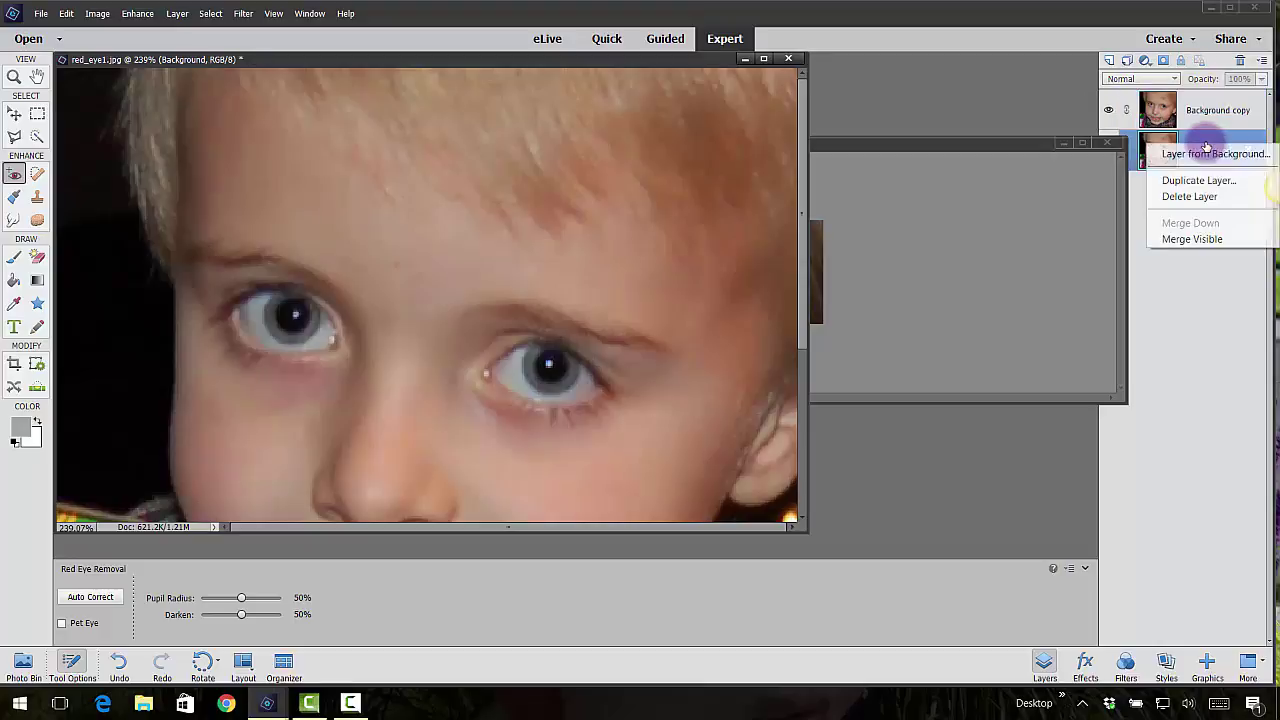
pyautogui.click(1190, 181)
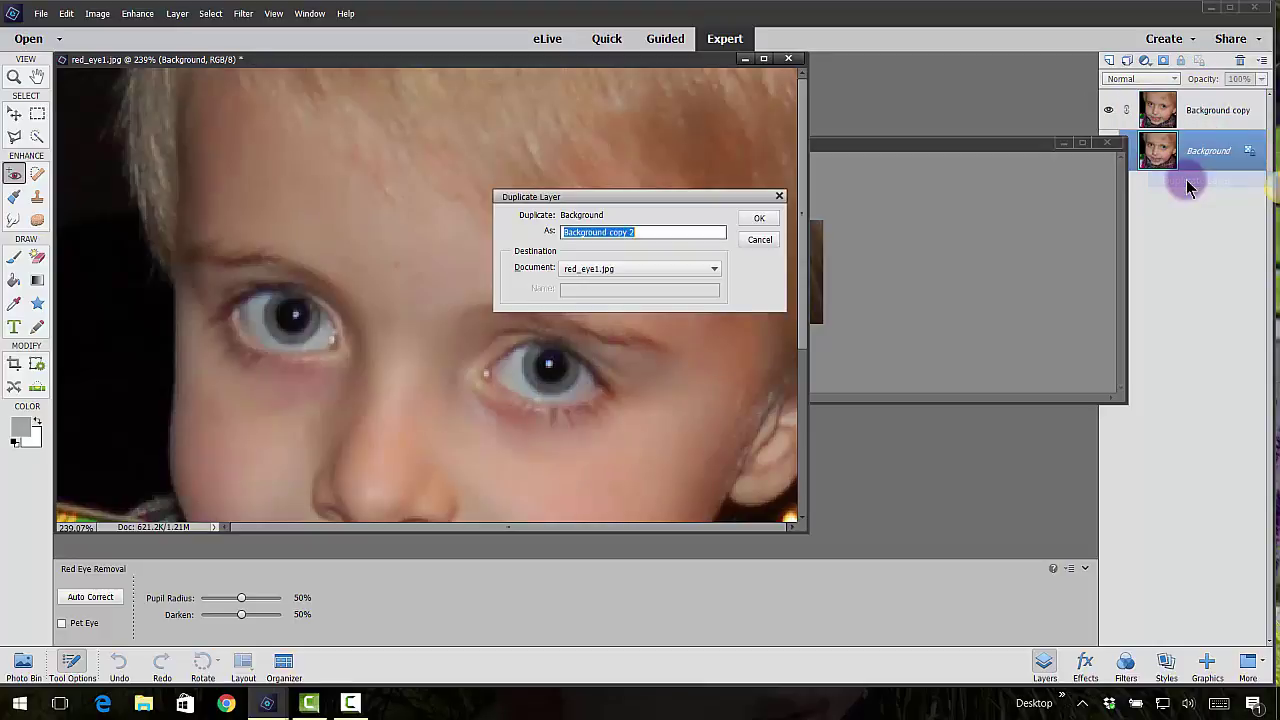
pyautogui.click(757, 214)
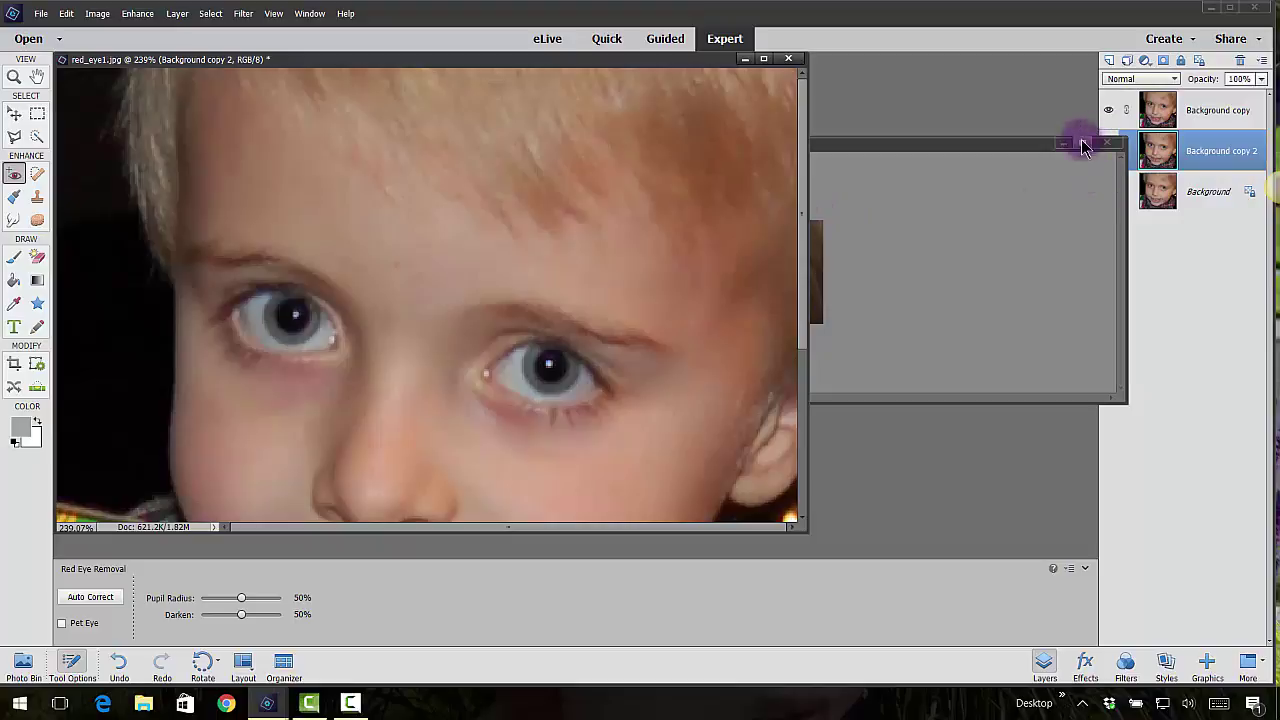
# Step: Close the red_eye2.JPG image so that only red_eye1.jpg stays open
pyautogui.moveTo(1020, 143); pyautogui.dragTo(1034, 336)
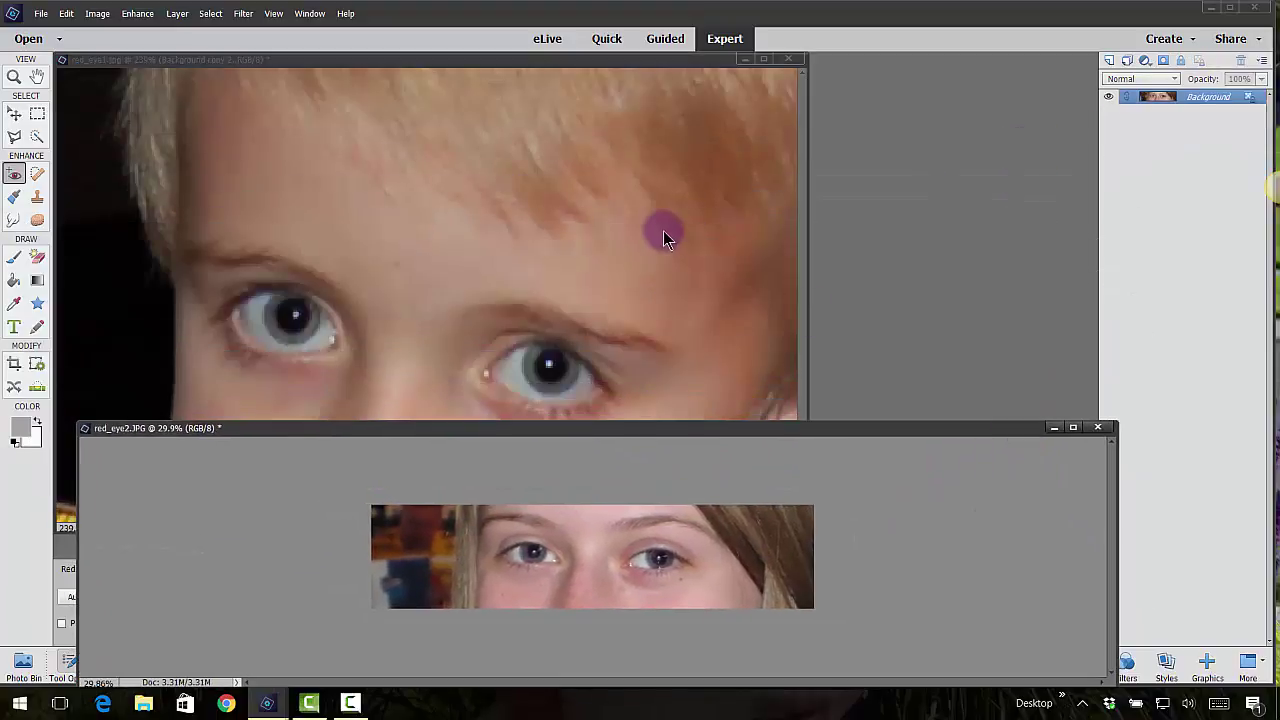
pyautogui.click(663, 230)
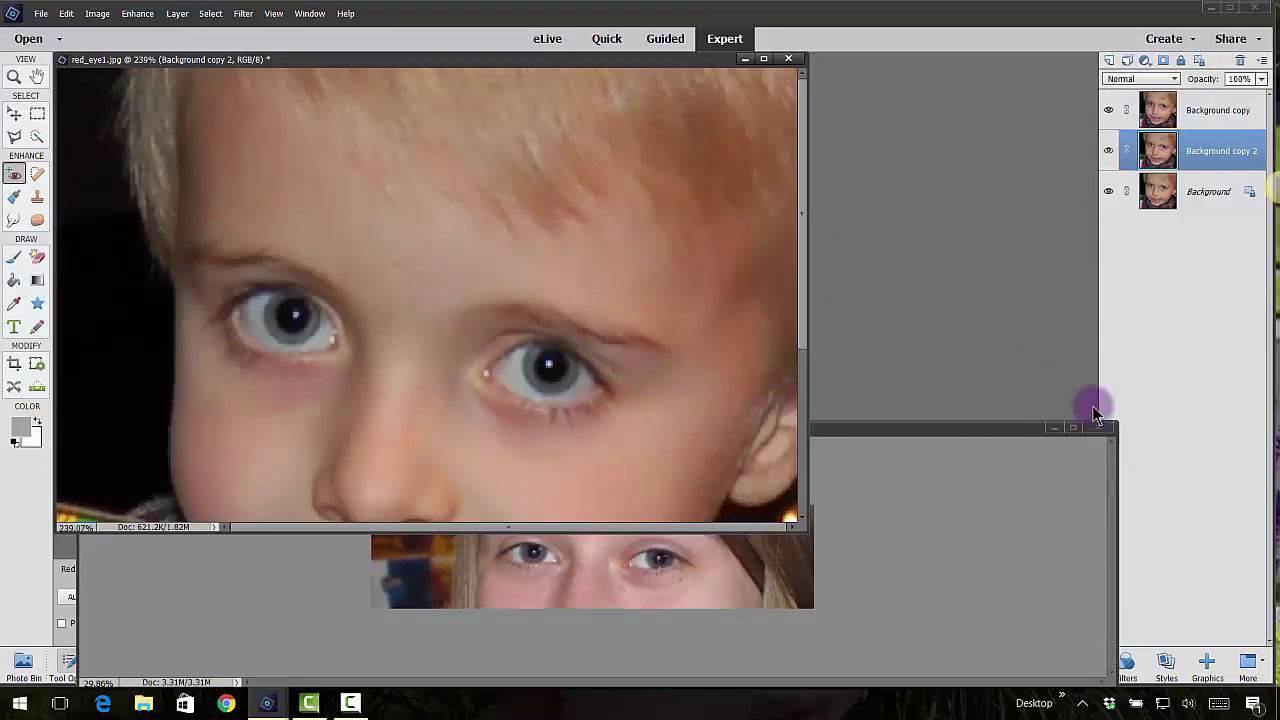
pyautogui.click(938, 438)
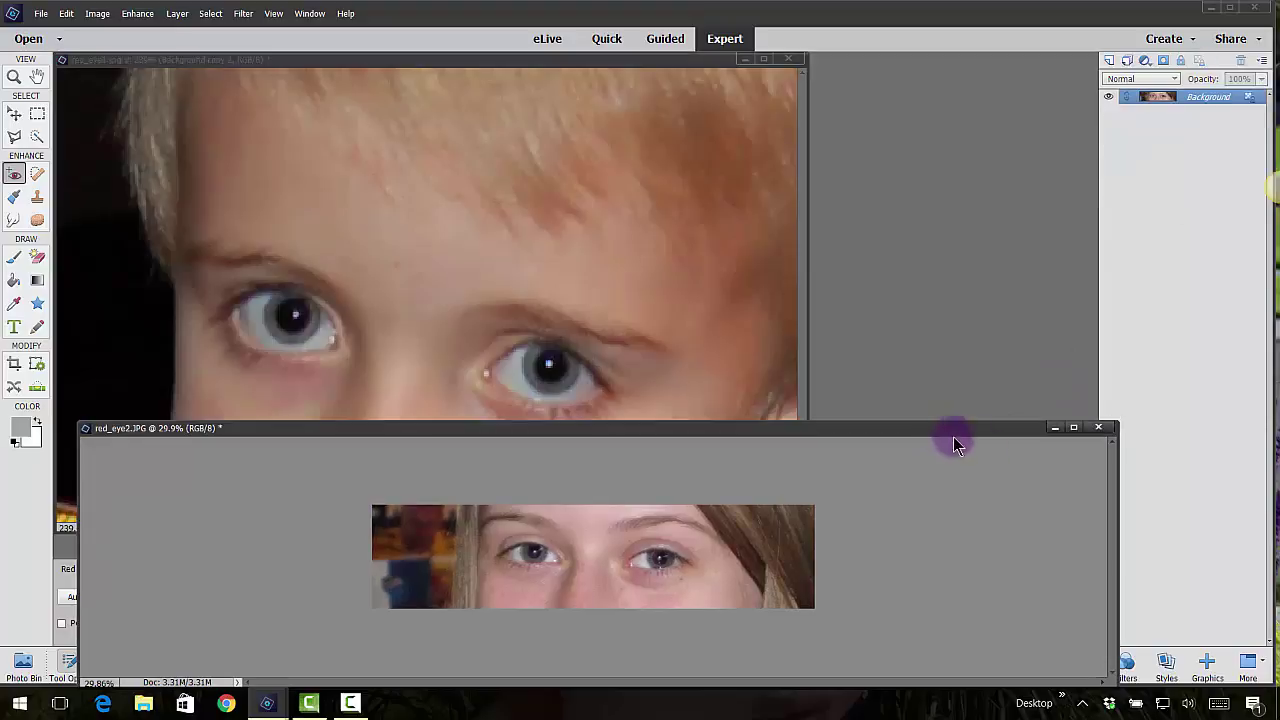
pyautogui.click(1100, 427)
pyautogui.click(586, 274)
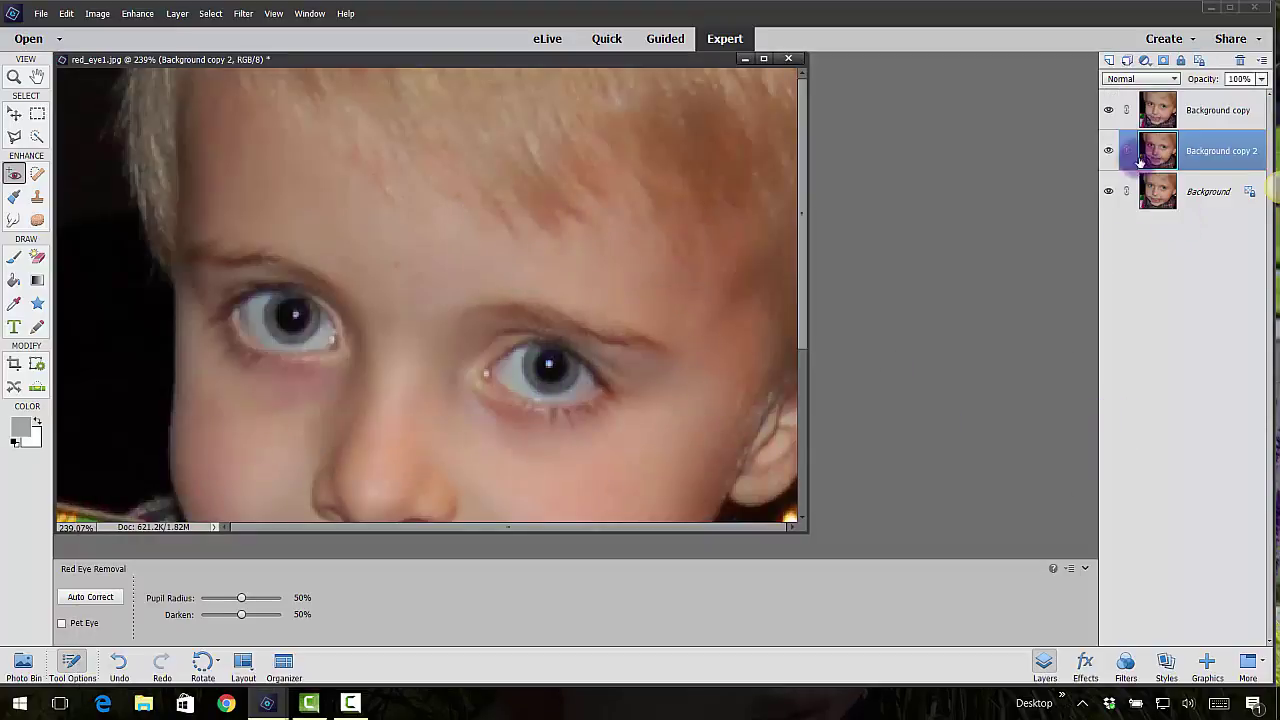
# Step: Rename the corrected Background copy layer as 50-50
pyautogui.click(1207, 112)
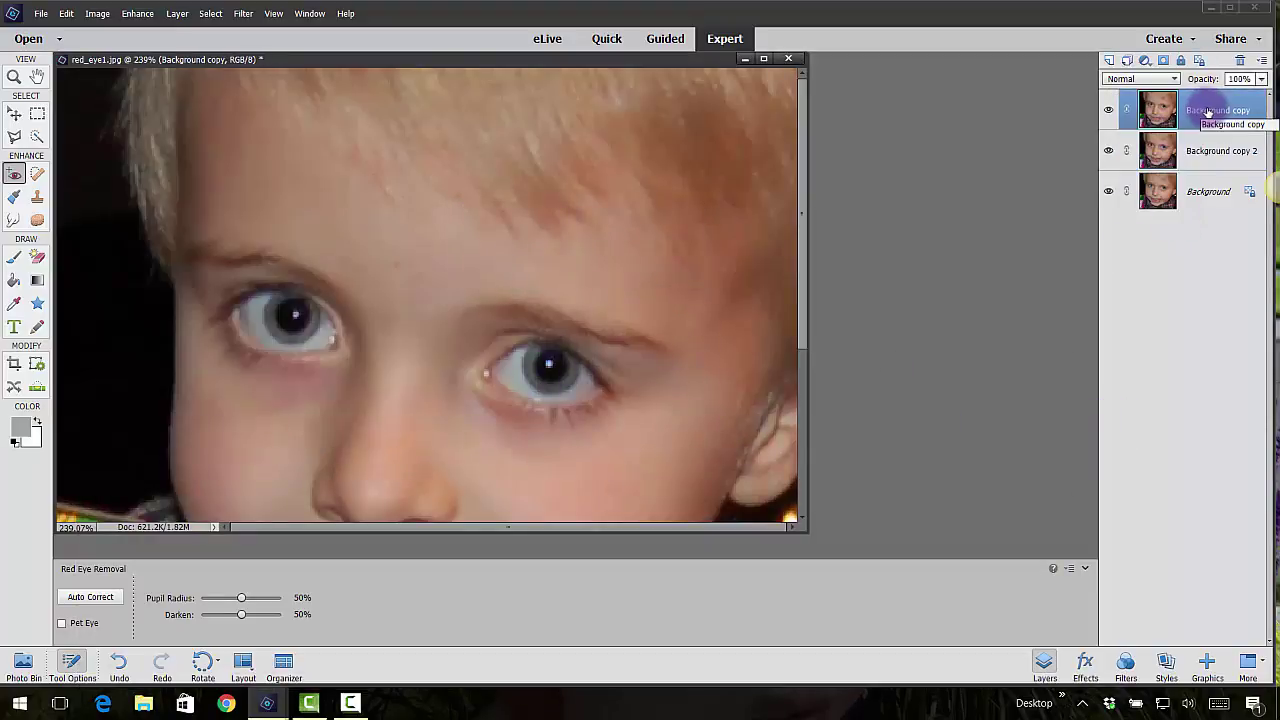
pyautogui.doubleClick(1205, 112)
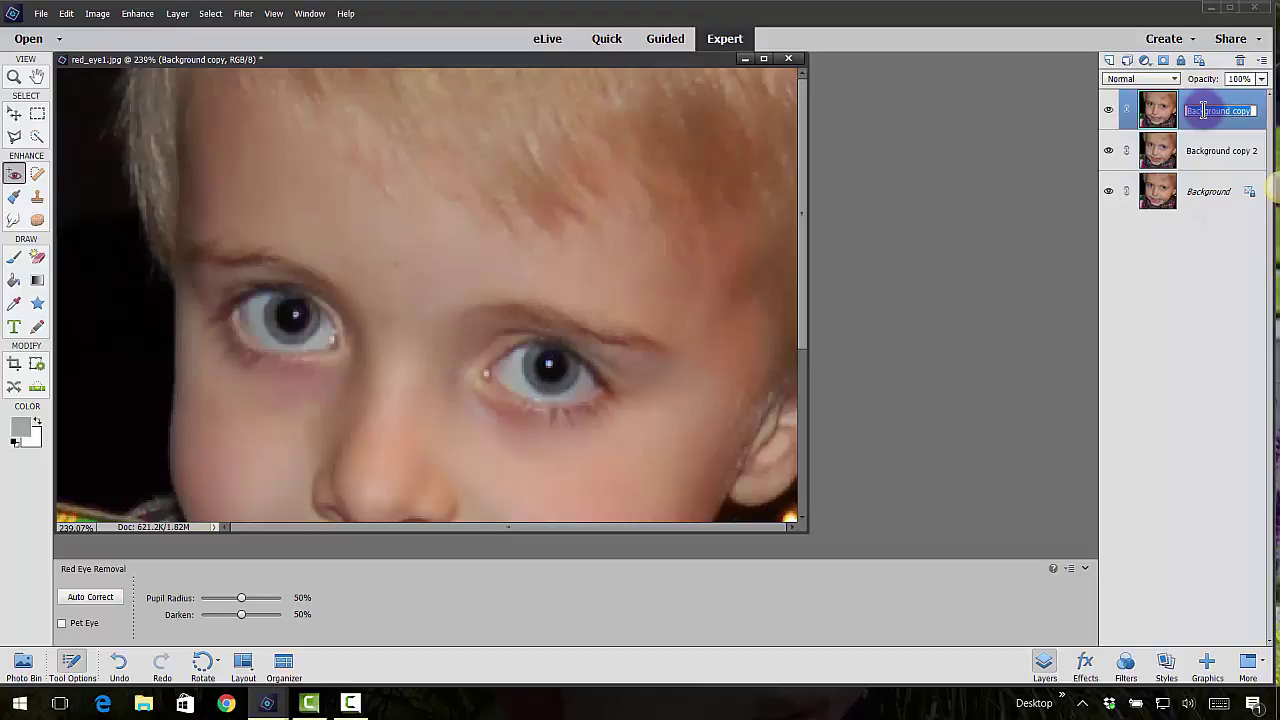
pyautogui.write('50-50')
# Step: Make Background copy 2 the active layer and hide the 50-50 layer to expose the uncorrected eyes
pyautogui.click(1205, 150)
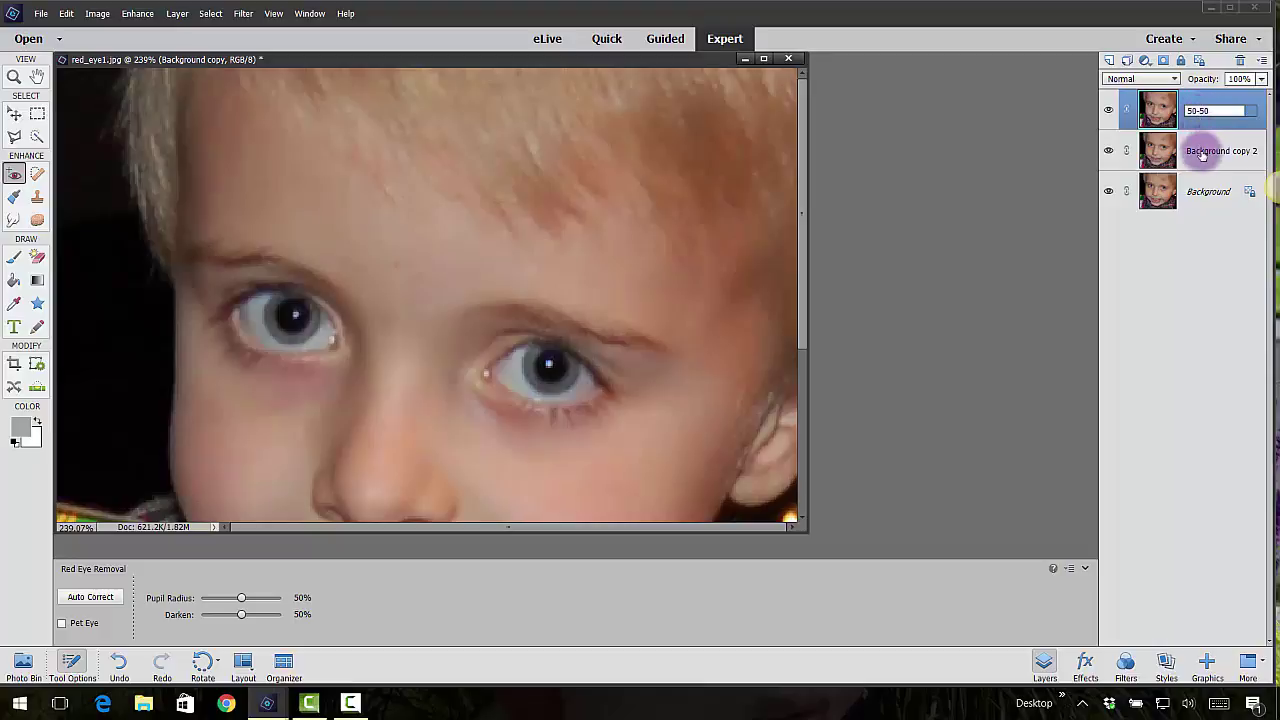
pyautogui.click(1108, 111)
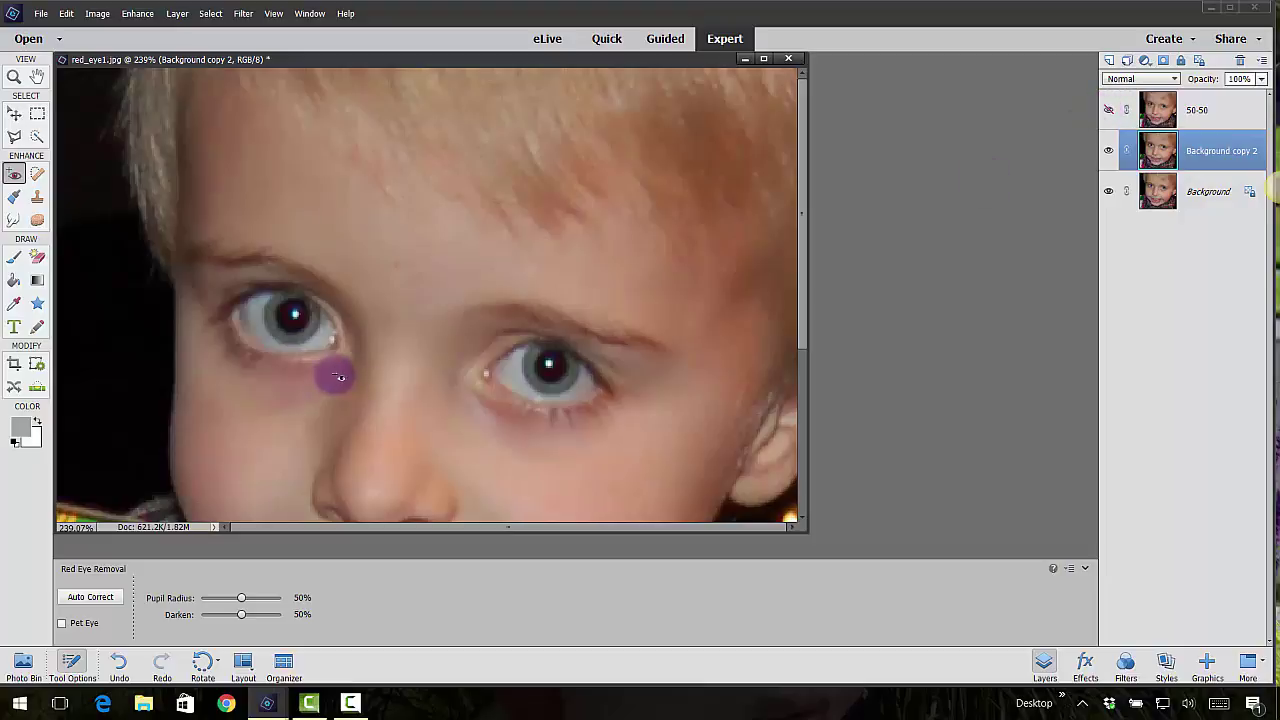
pyautogui.scroll(2, 380, 386)
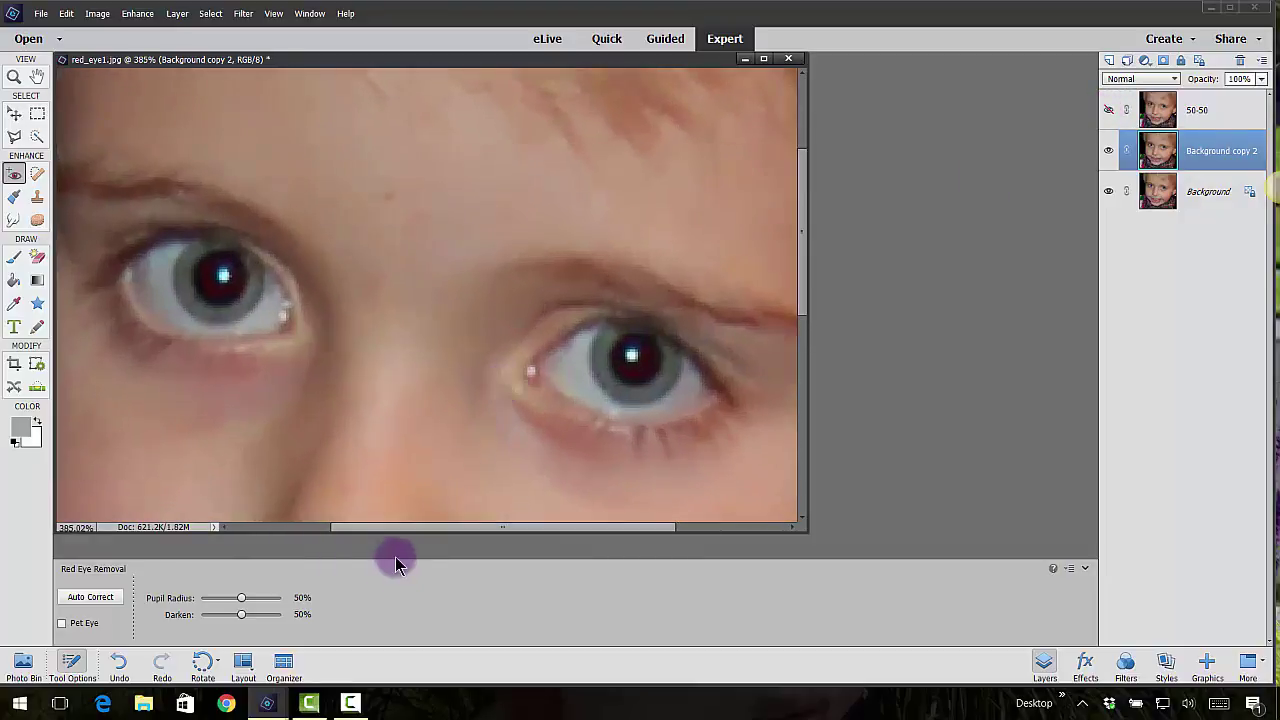
# Step: Remove the red eye from both pupils on Background copy 2 with Pupil Radius and Darken each set to 25%
pyautogui.moveTo(236, 600); pyautogui.dragTo(227, 599)
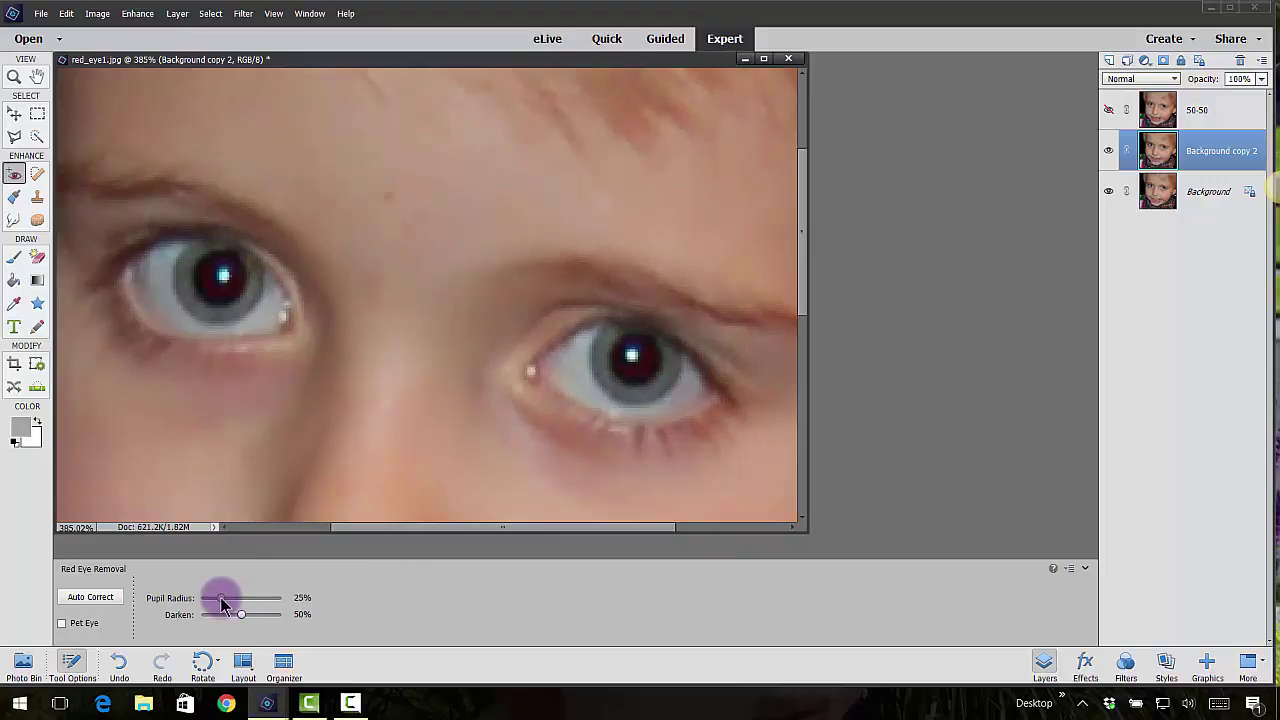
pyautogui.moveTo(241, 615); pyautogui.dragTo(287, 621)
pyautogui.click(300, 614)
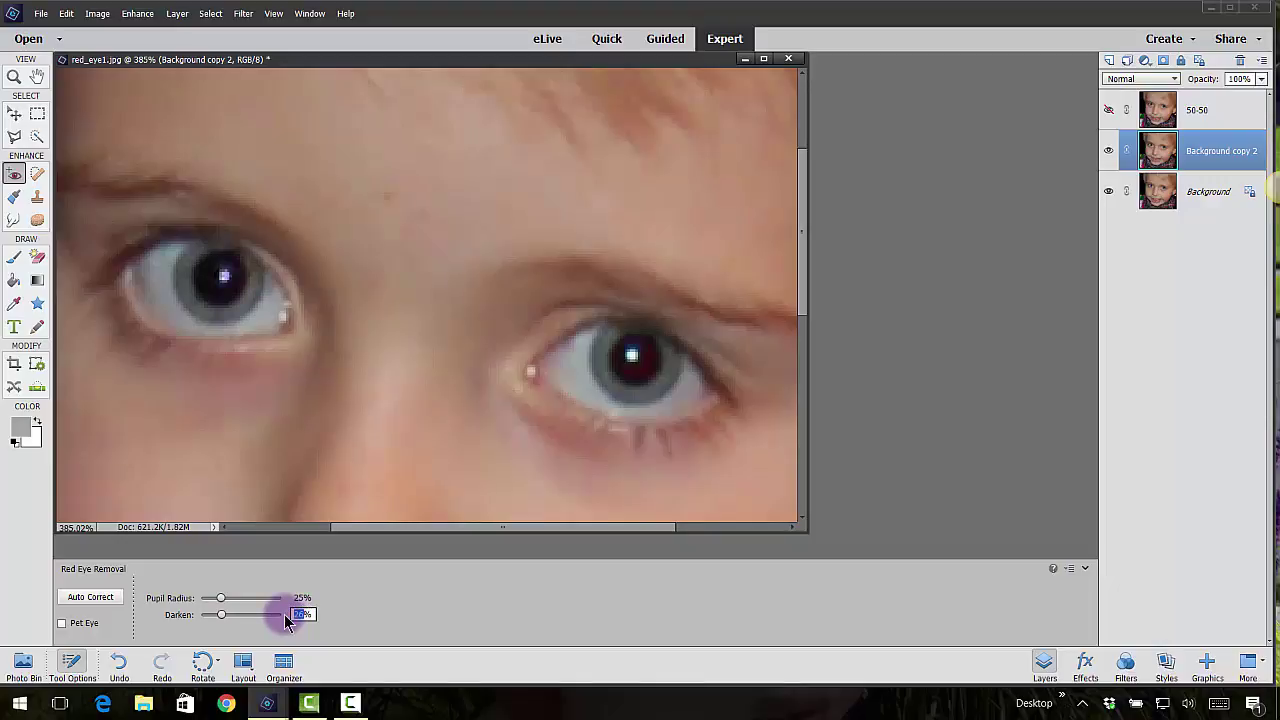
pyautogui.write('25')
pyautogui.click(226, 290)
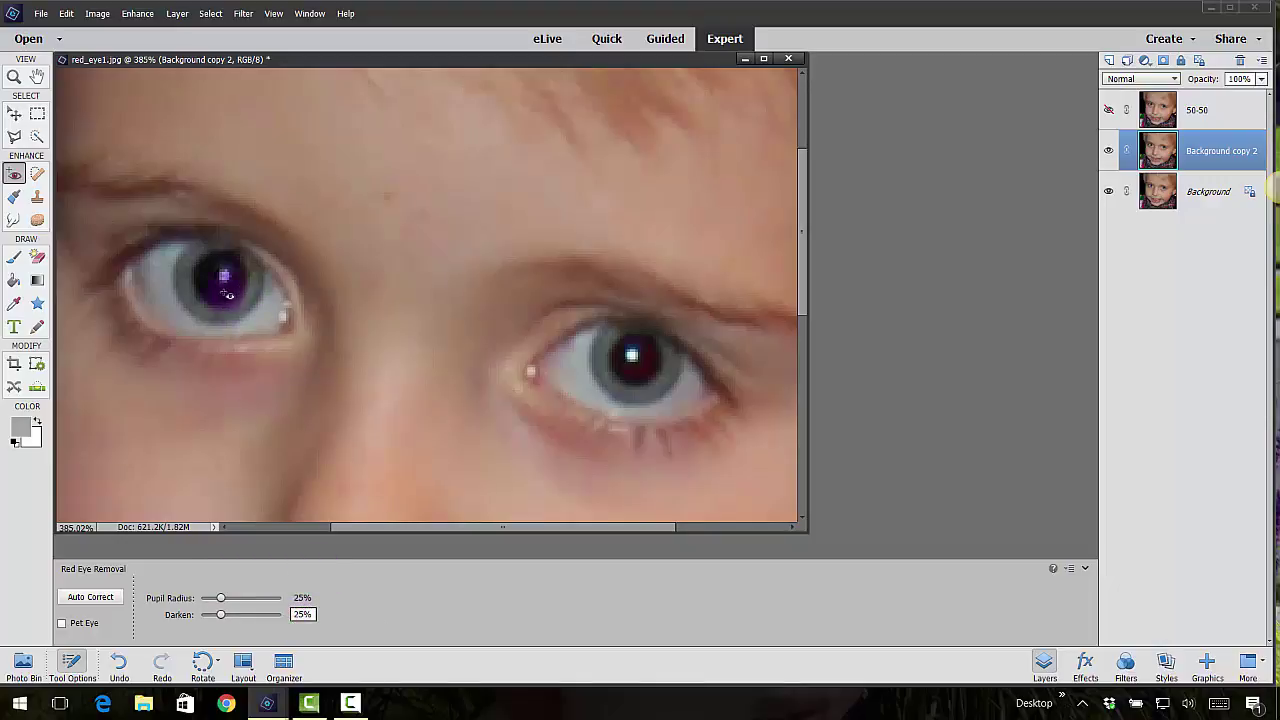
pyautogui.click(630, 388)
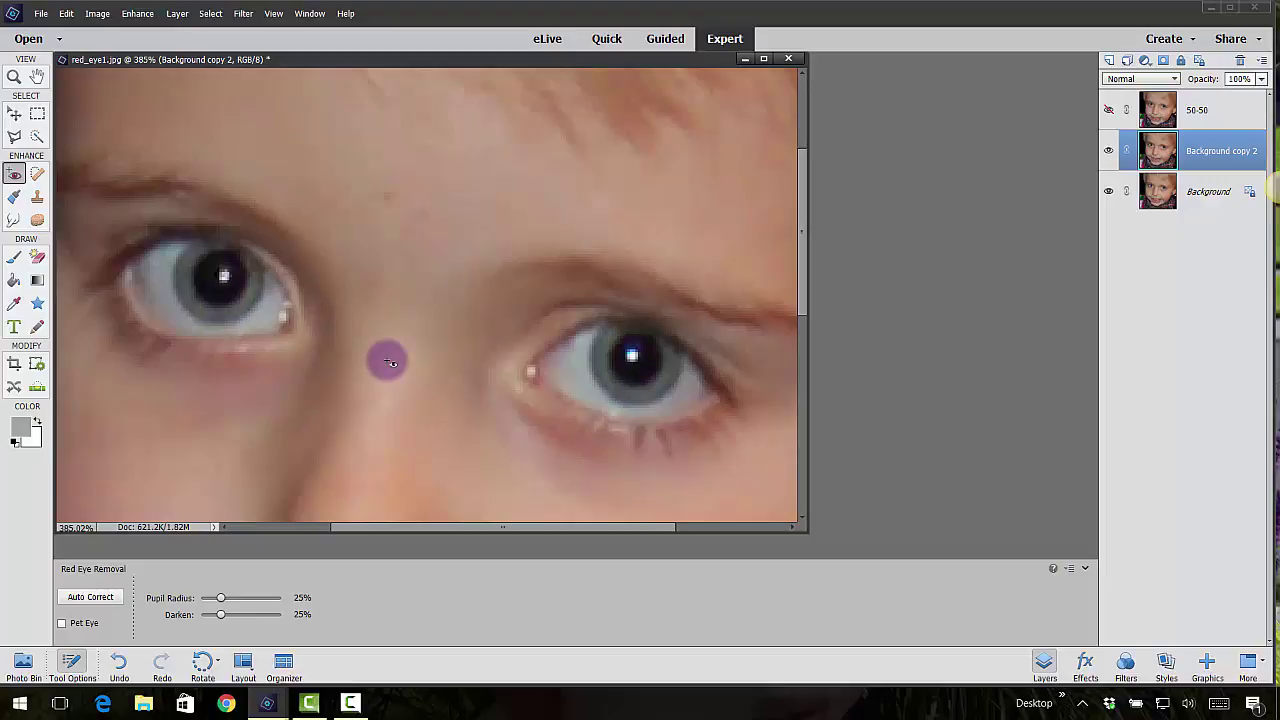
# Step: Compare the original eyes with the 25% and 50-50 corrections by toggling the visibility of the Background copy 2 and 50-50 layers
pyautogui.click(1109, 153)
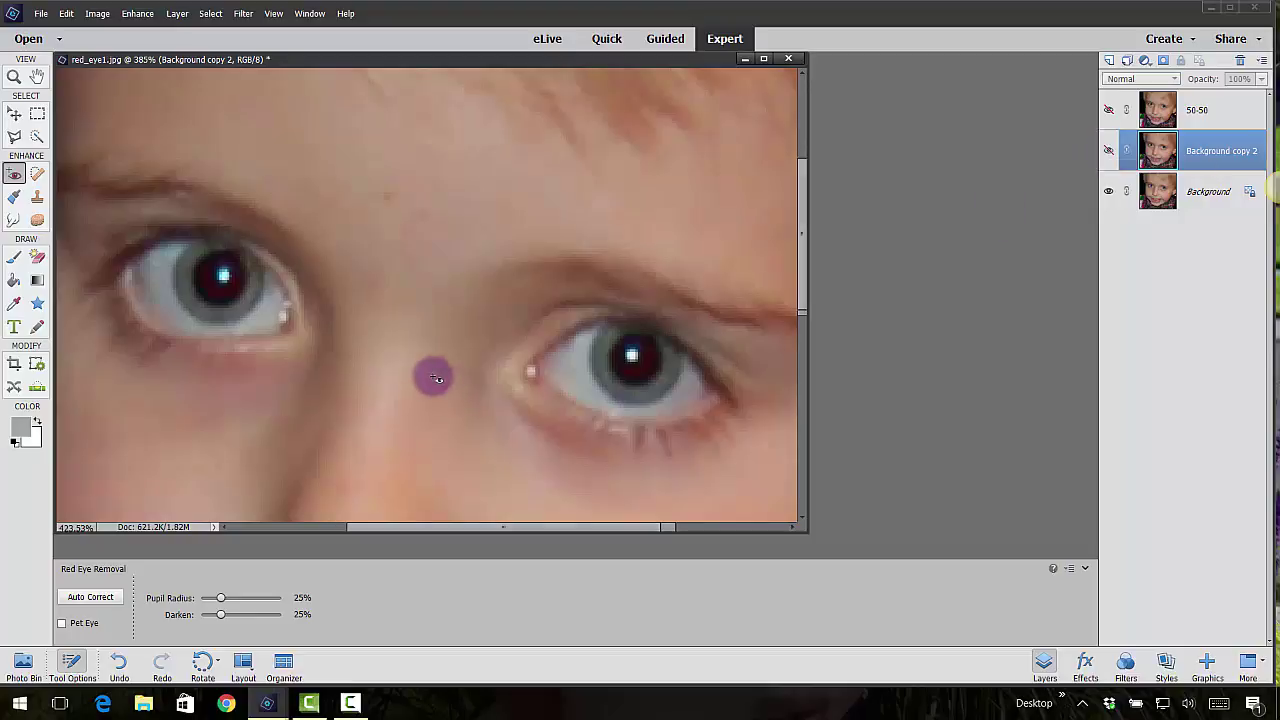
pyautogui.scroll(1, 436, 378)
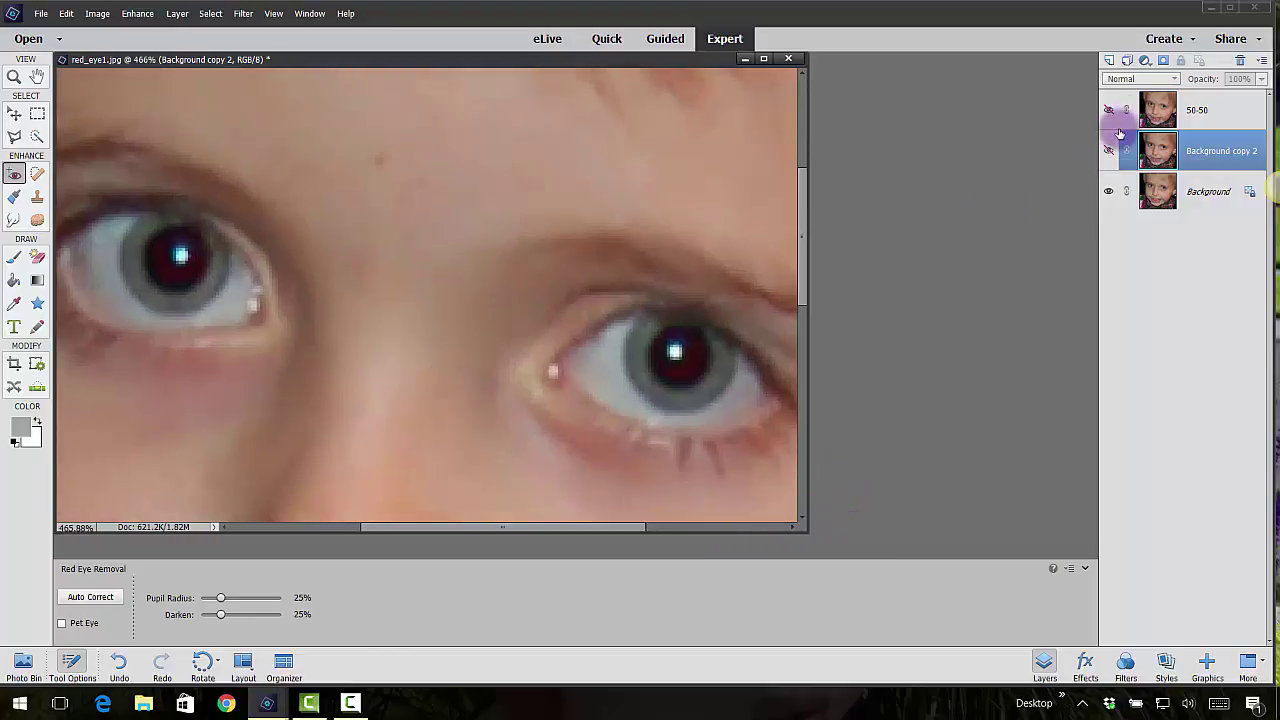
pyautogui.click(1108, 153)
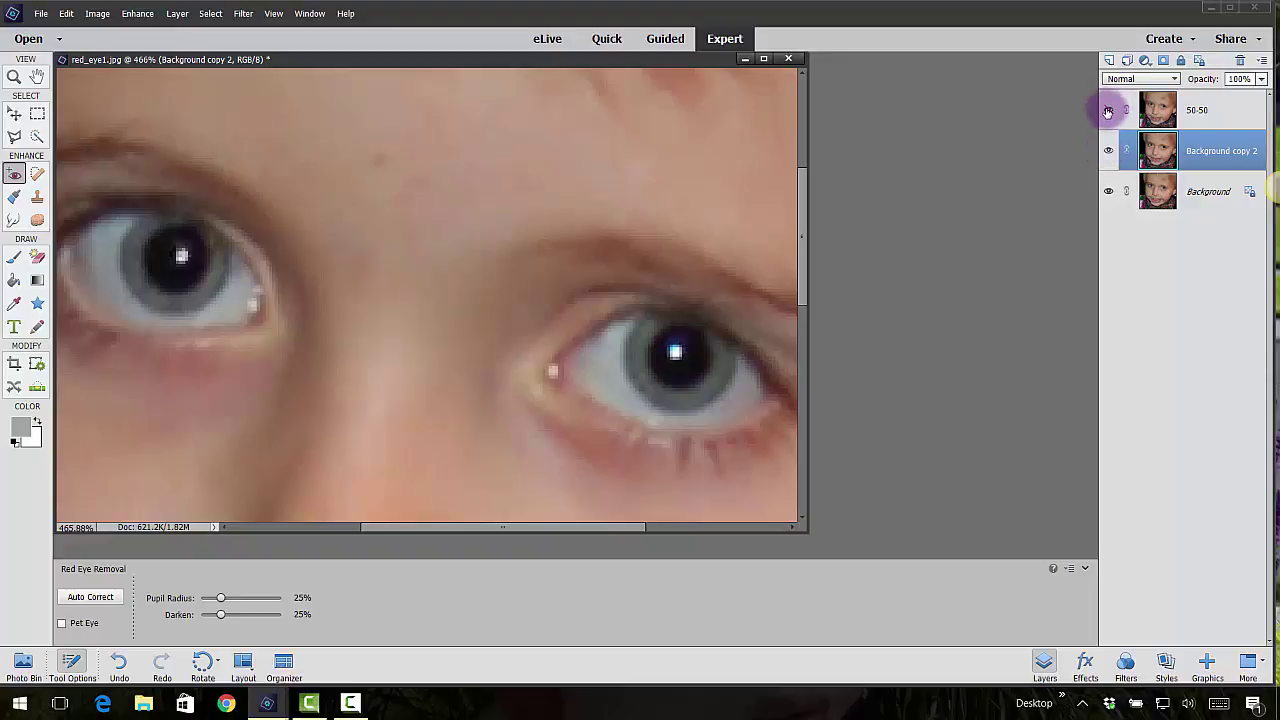
pyautogui.click(1107, 111)
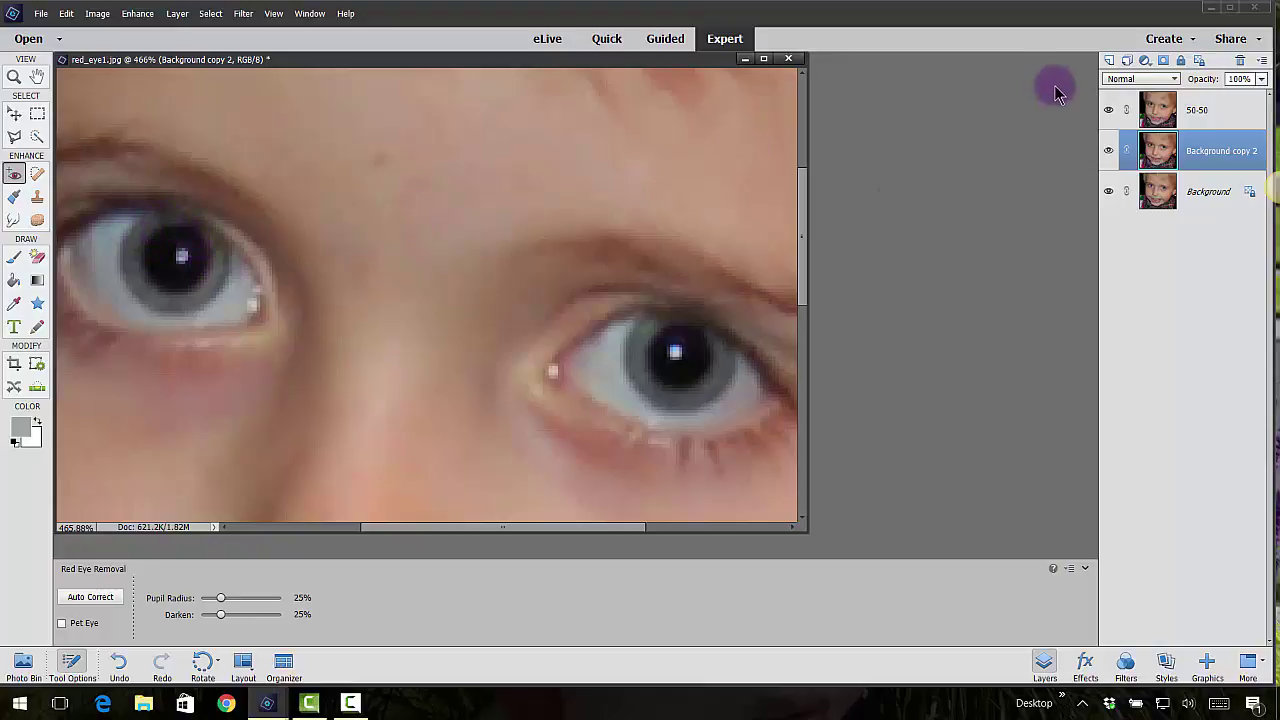
pyautogui.click(1107, 110)
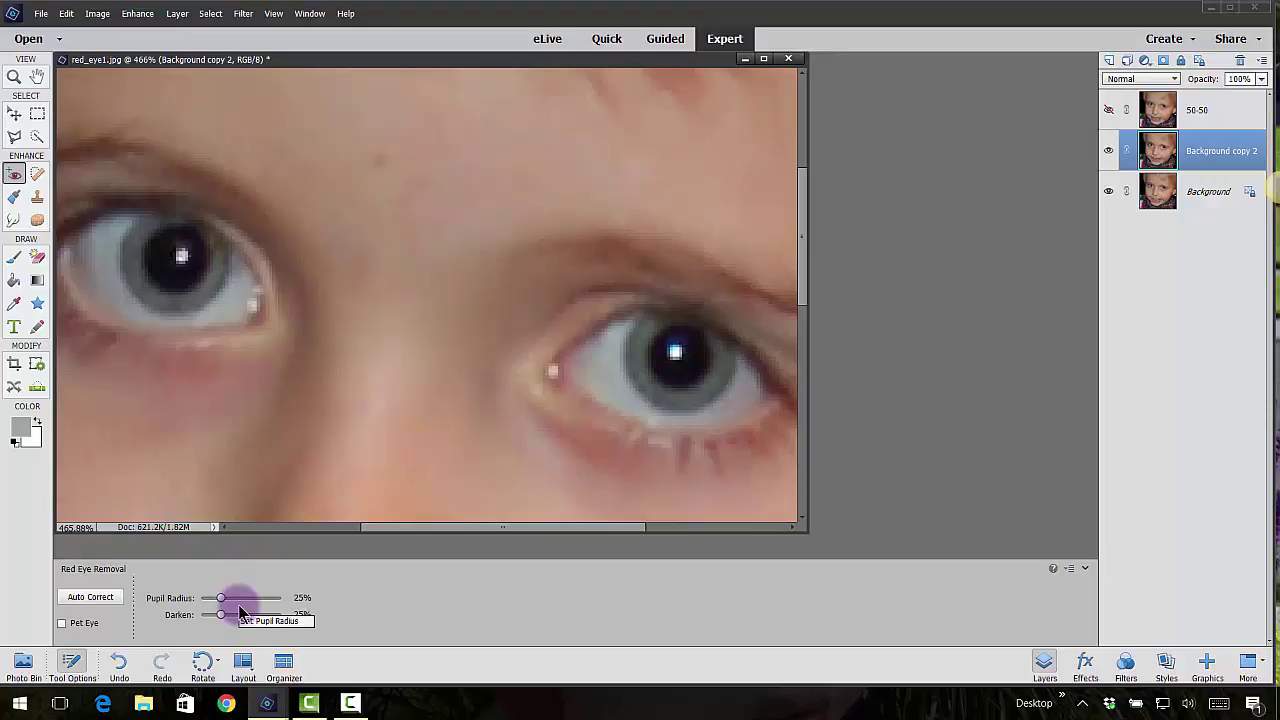
pyautogui.click(152, 245)
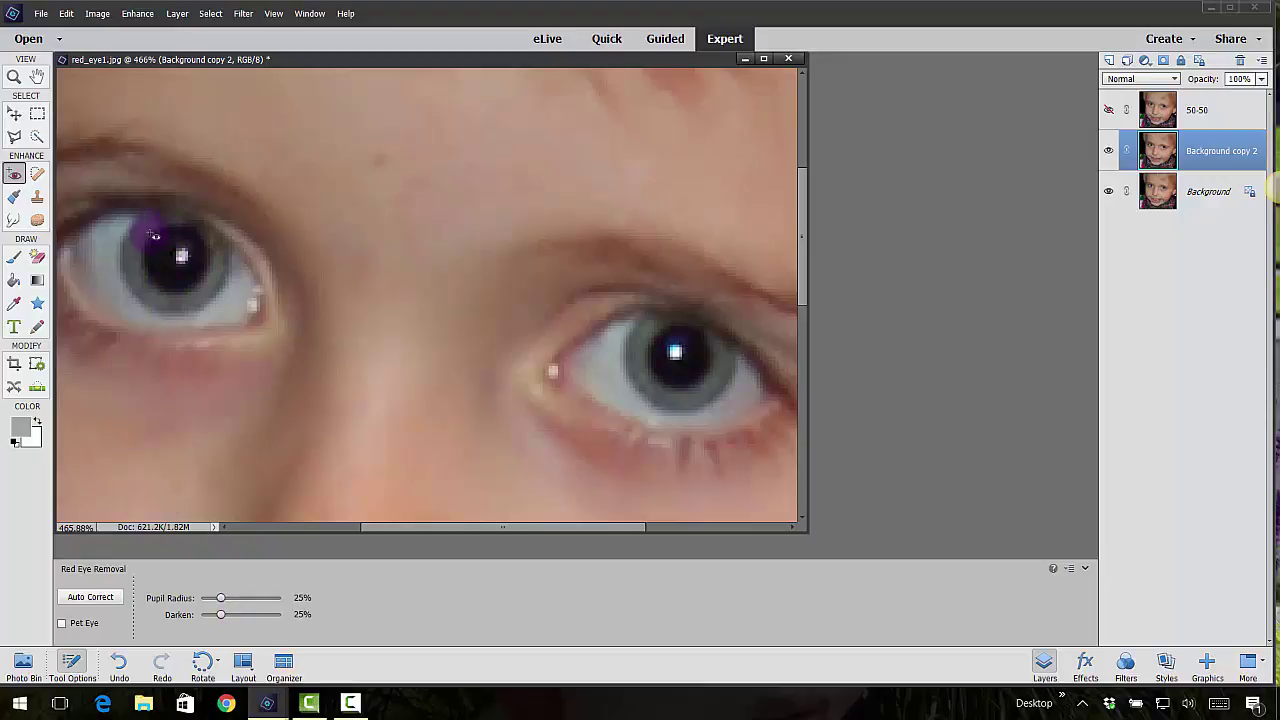